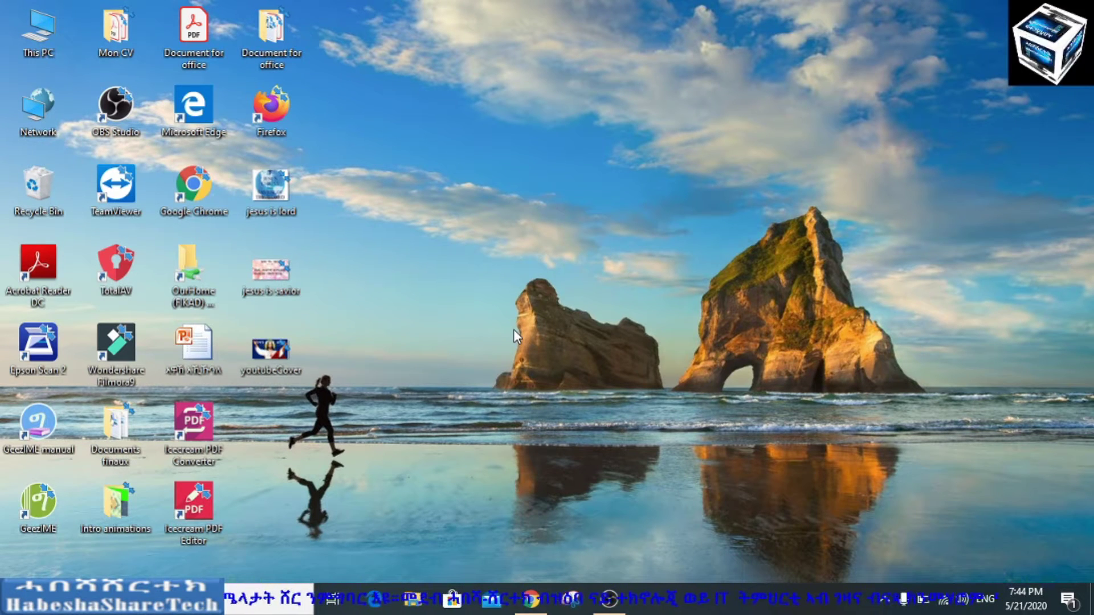
Switch to Google Chrome and bring up the already open WPS Office download page
left_click(530, 599)
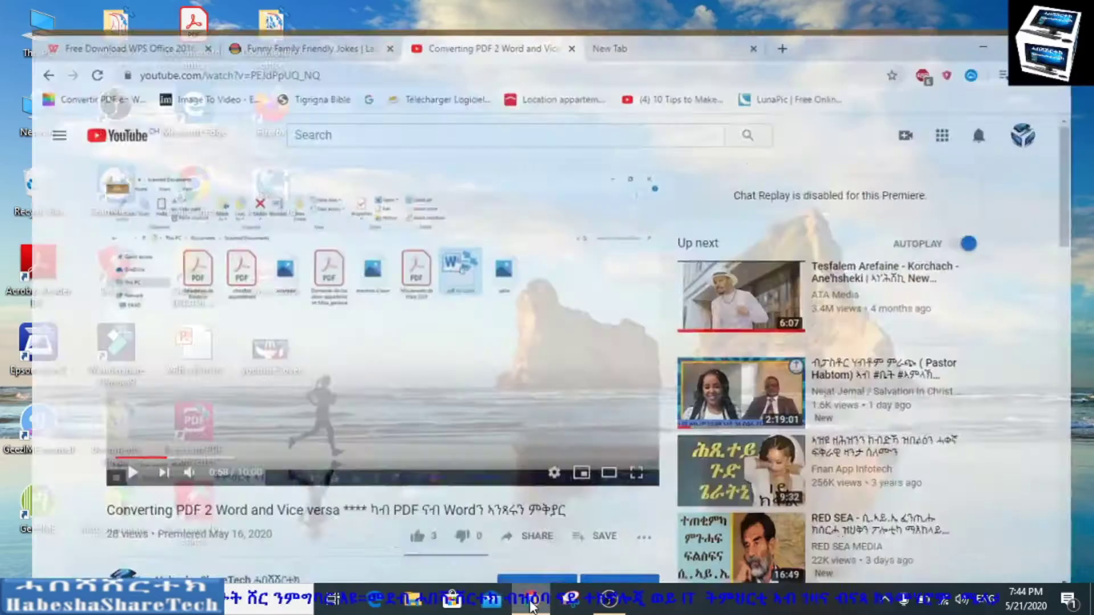
left_click(327, 354)
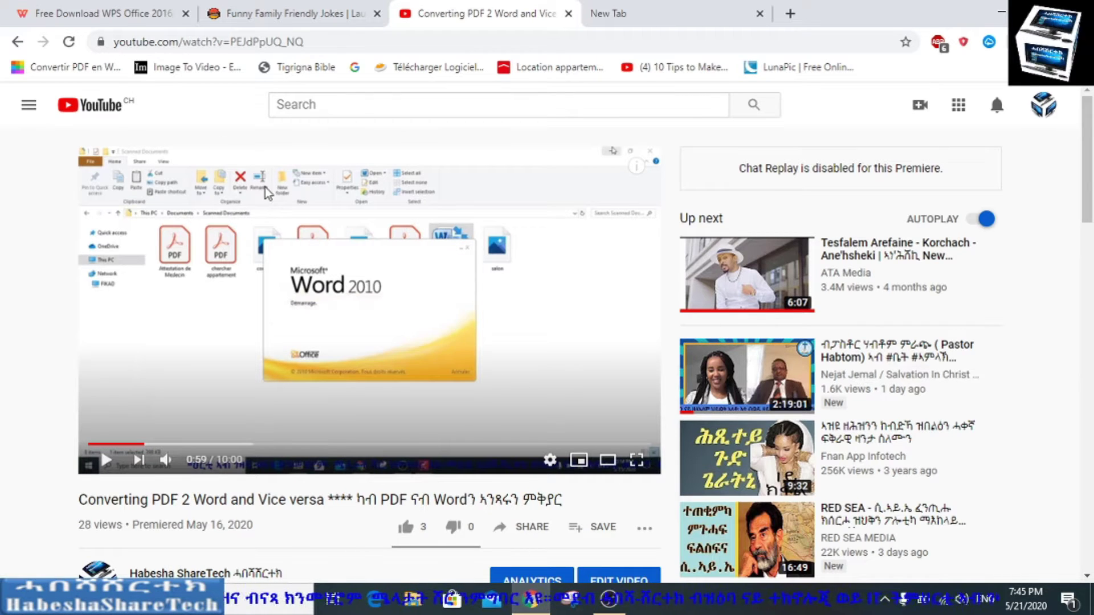
left_click(91, 11)
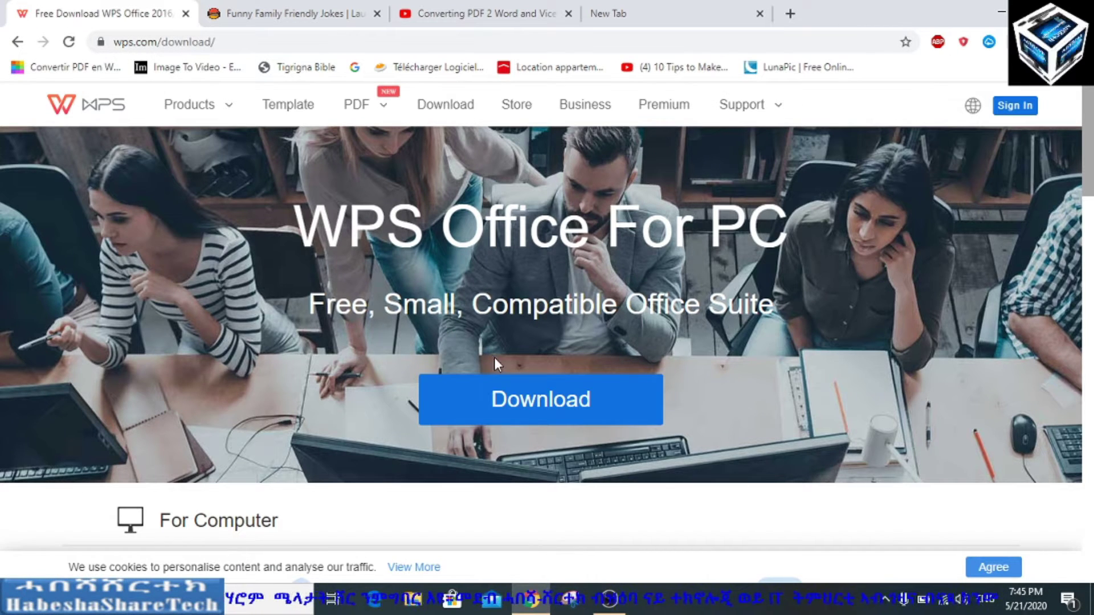
Look through the installed apps in Windows and examine the programs in the Microsoft Office folder
left_click(16, 599)
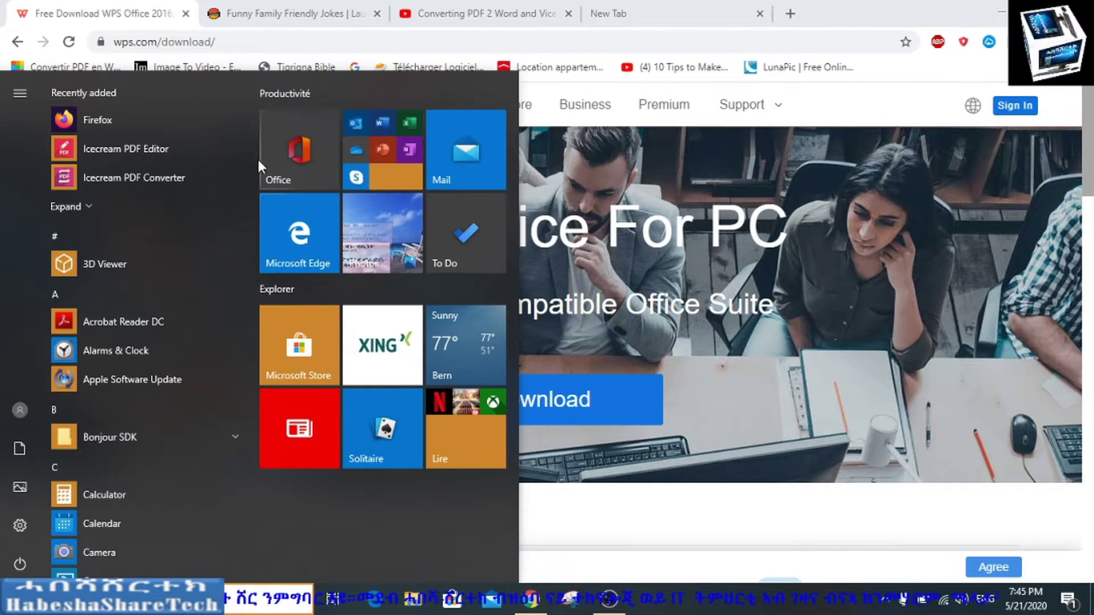
mouse_move(252, 162)
left_mouse_down()
mouse_move(241, 284)
mouse_move(248, 388)
mouse_move(248, 367)
left_mouse_up()
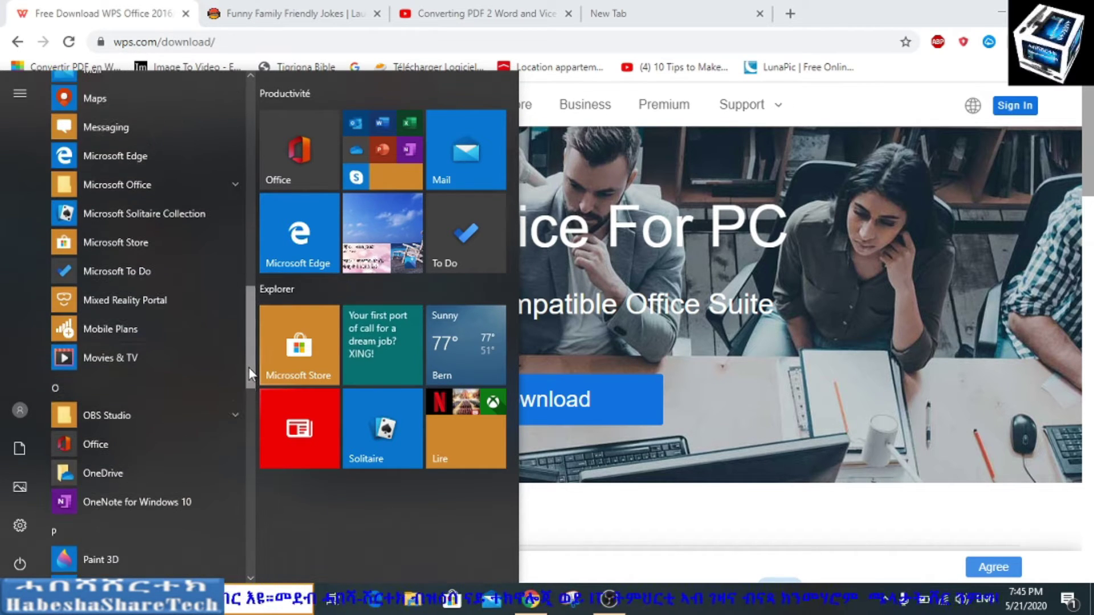
left_click(230, 184)
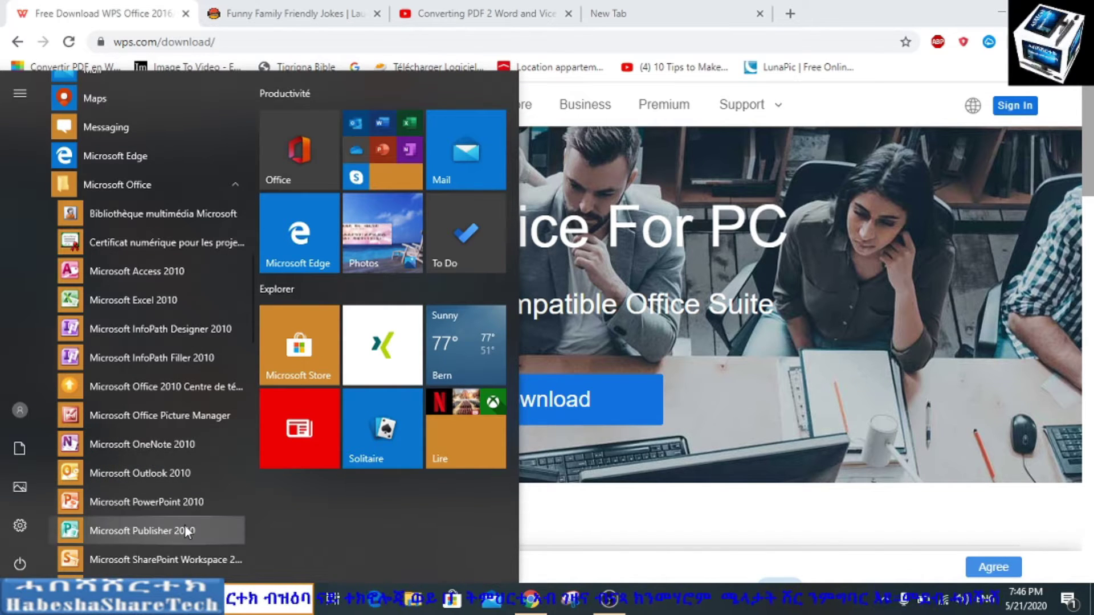
key("Home")
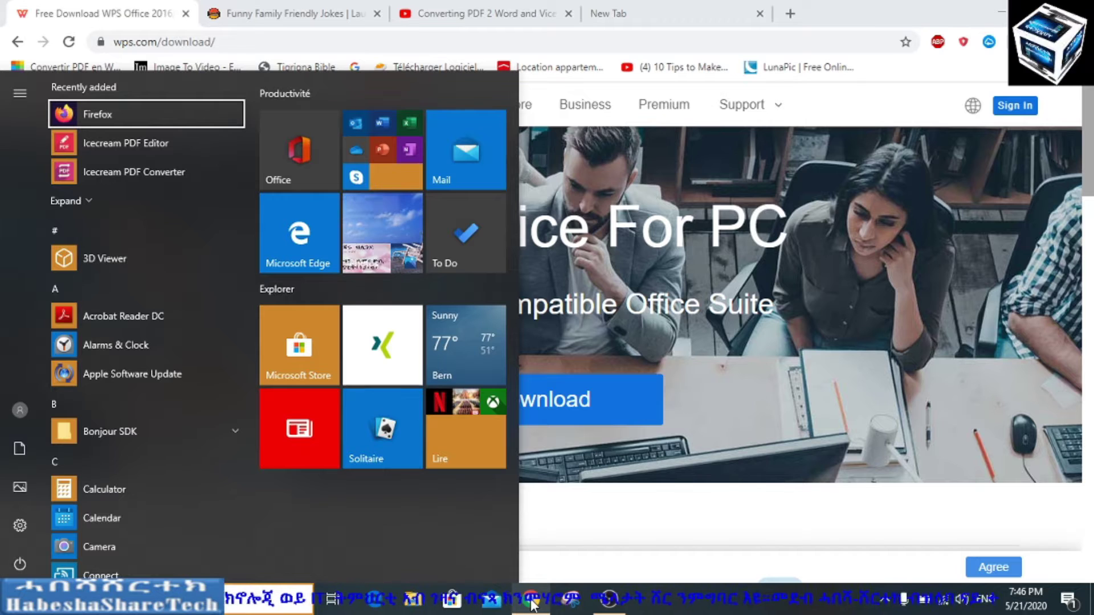
mouse_move(532, 603)
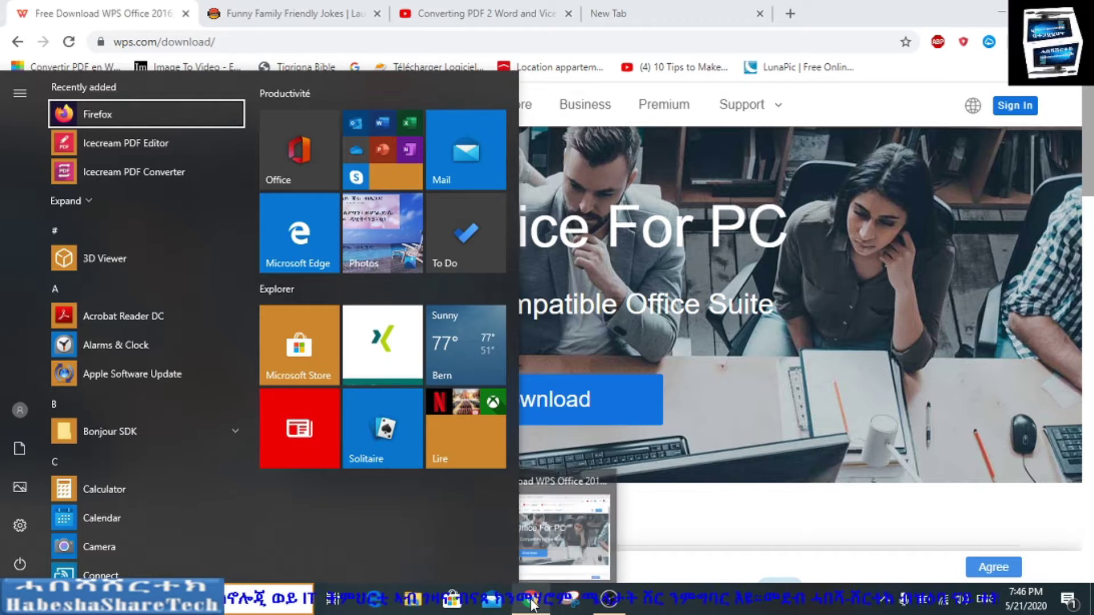
left_click(884, 7)
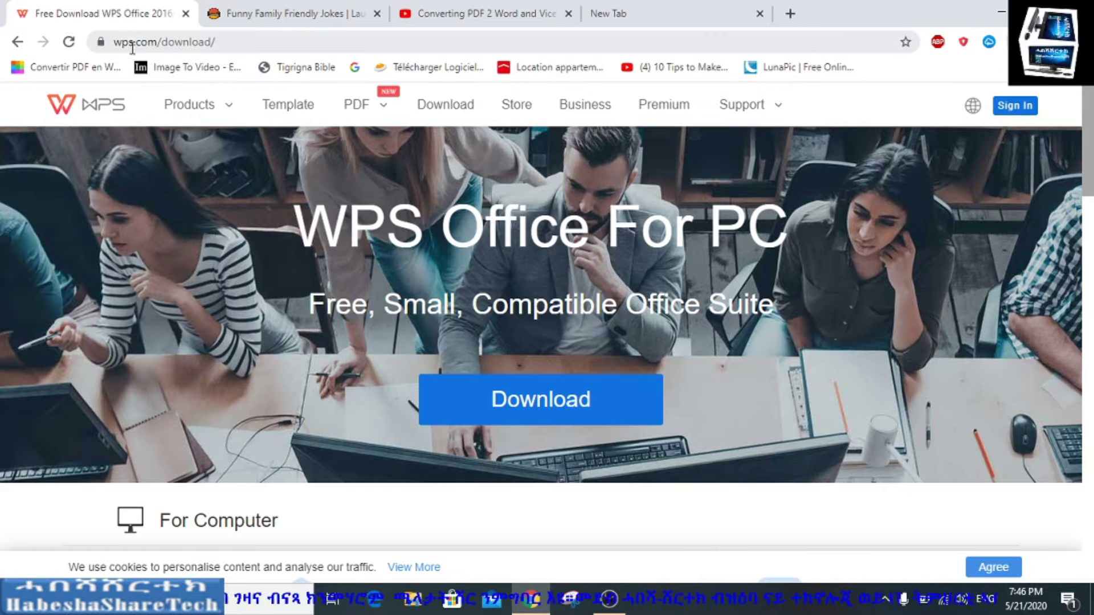
Load the wps.com/download page in the empty browser tab
left_click(638, 15)
type("w")
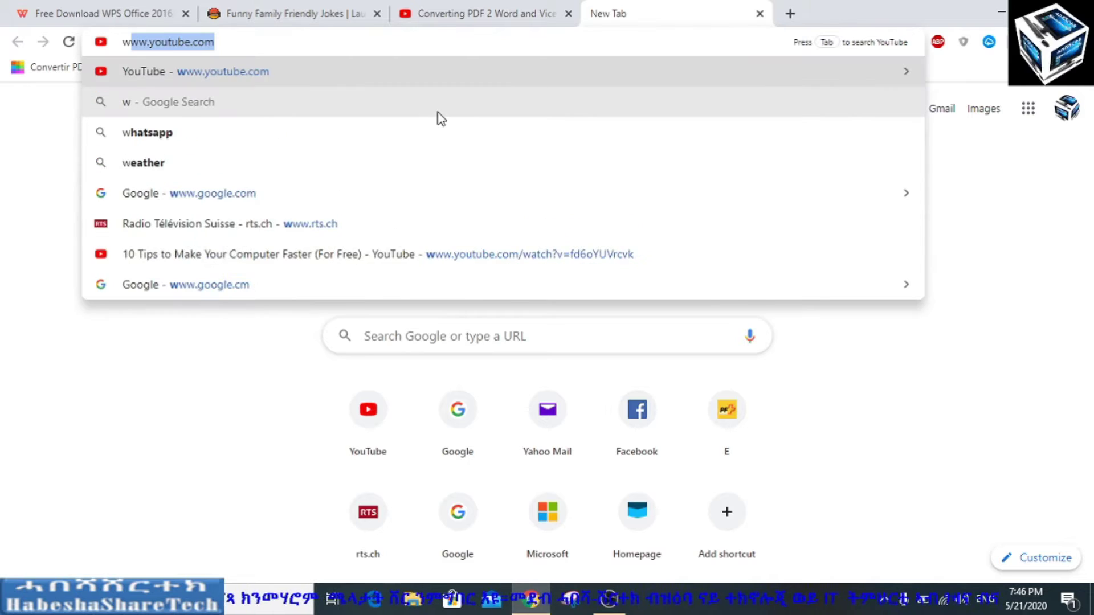
type("ps.com")
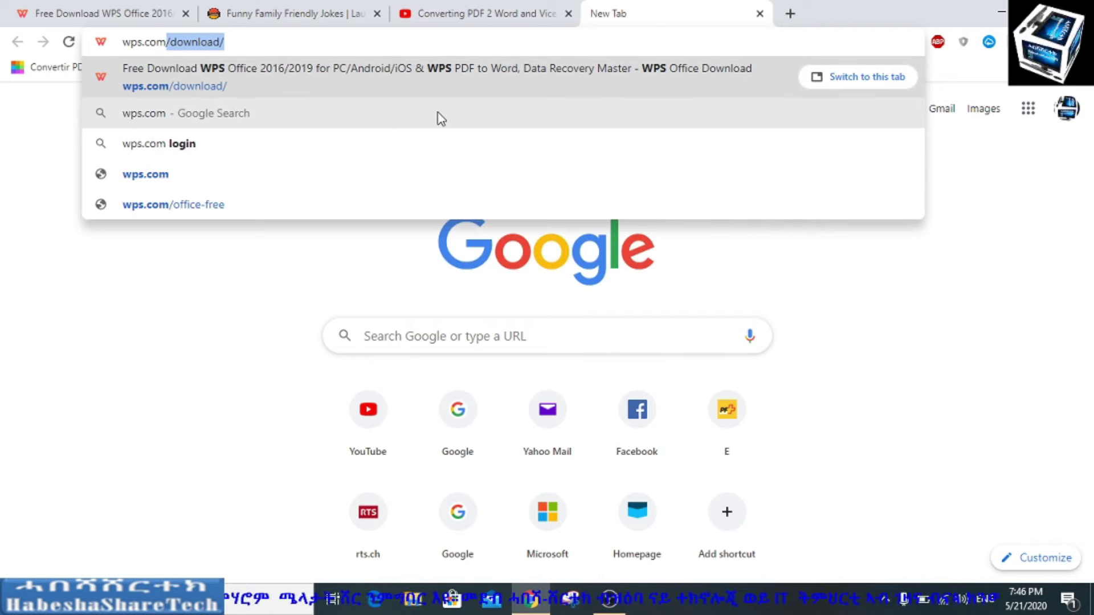
key("Return")
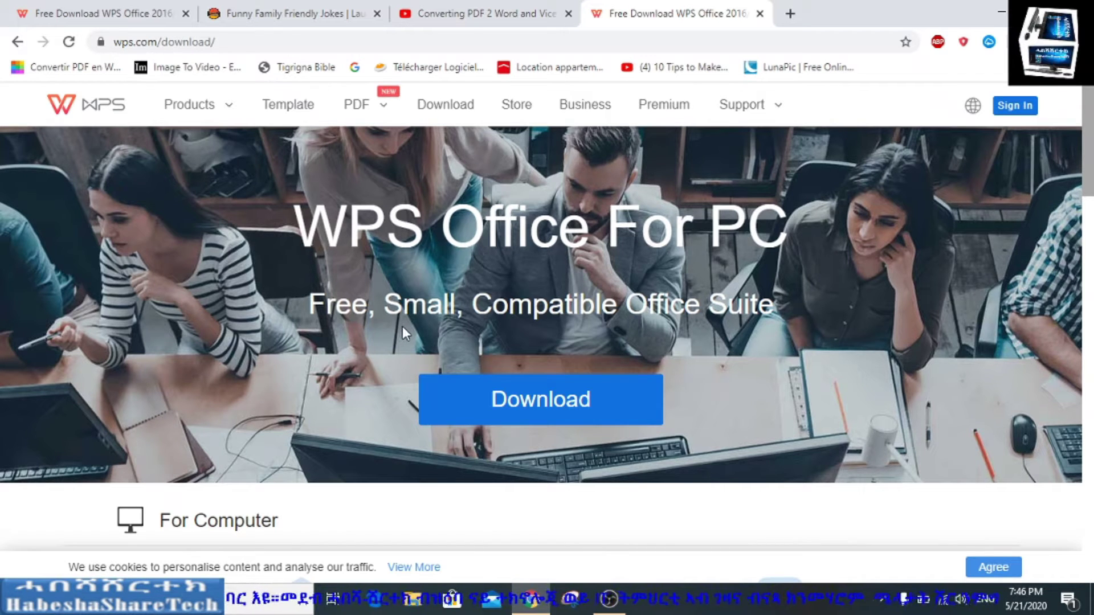
Examine the WPS downloads offered for computer and for mobile on the download page
scroll(598, 362, "down", 4)
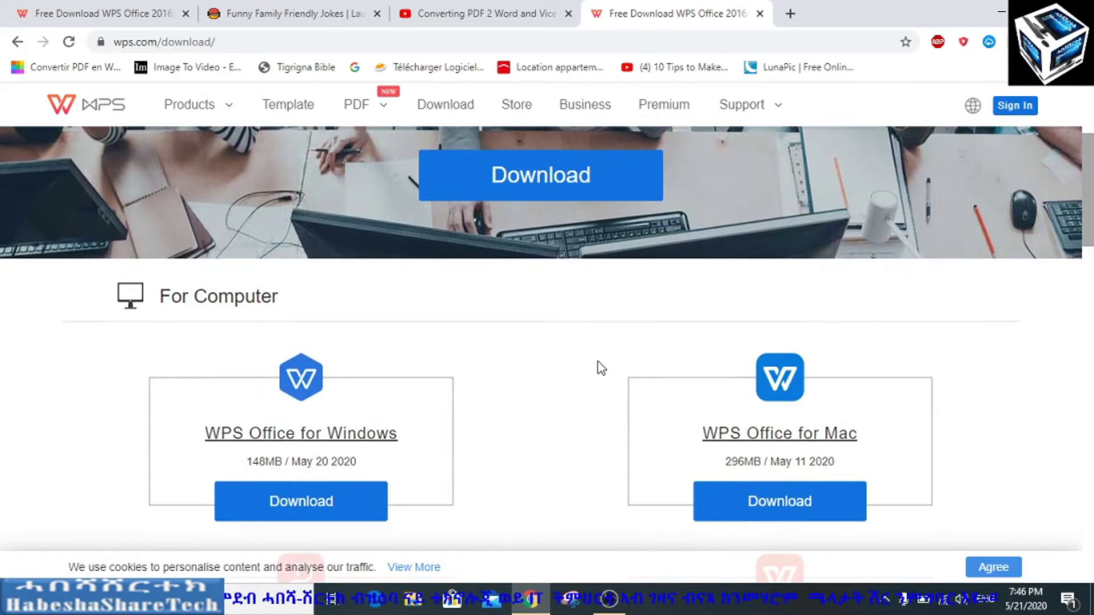
scroll(601, 369, "down", 3)
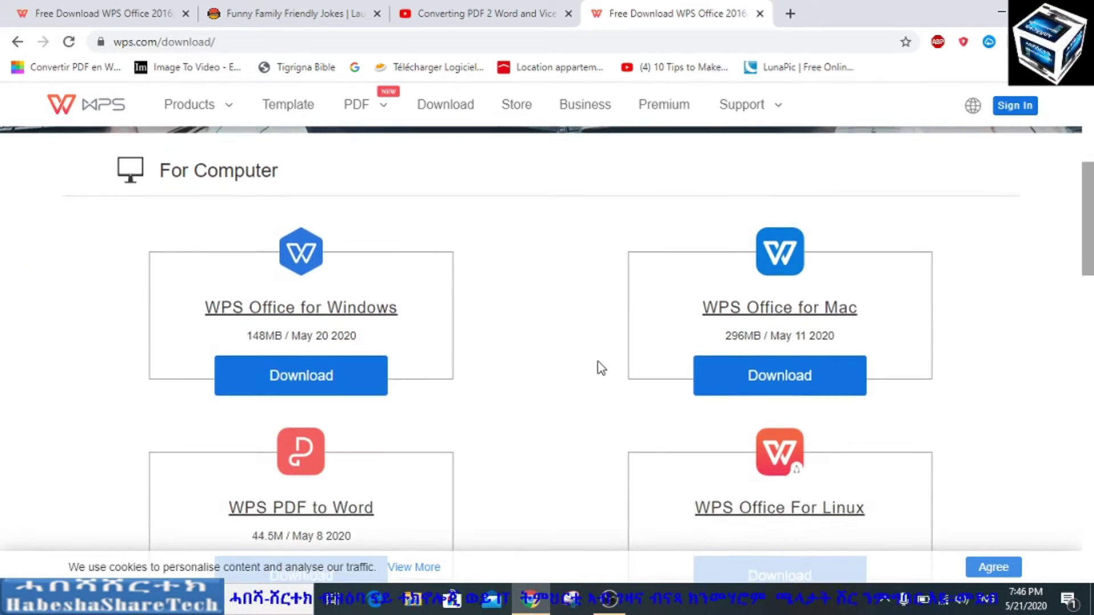
scroll(602, 368, "up", 1)
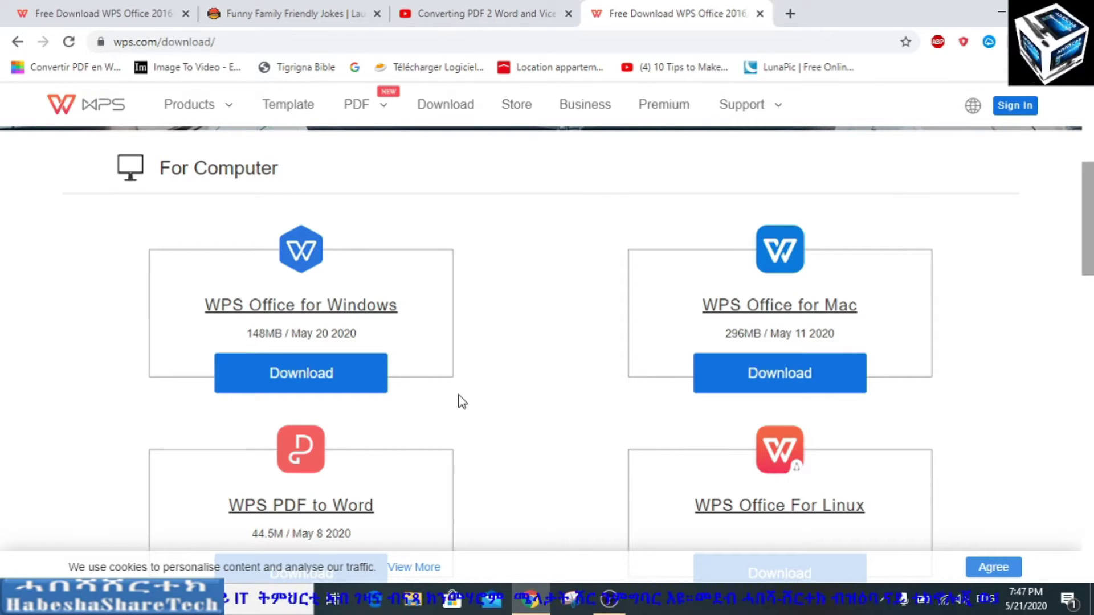
scroll(460, 397, "down", 3)
scroll(460, 397, "down", 2)
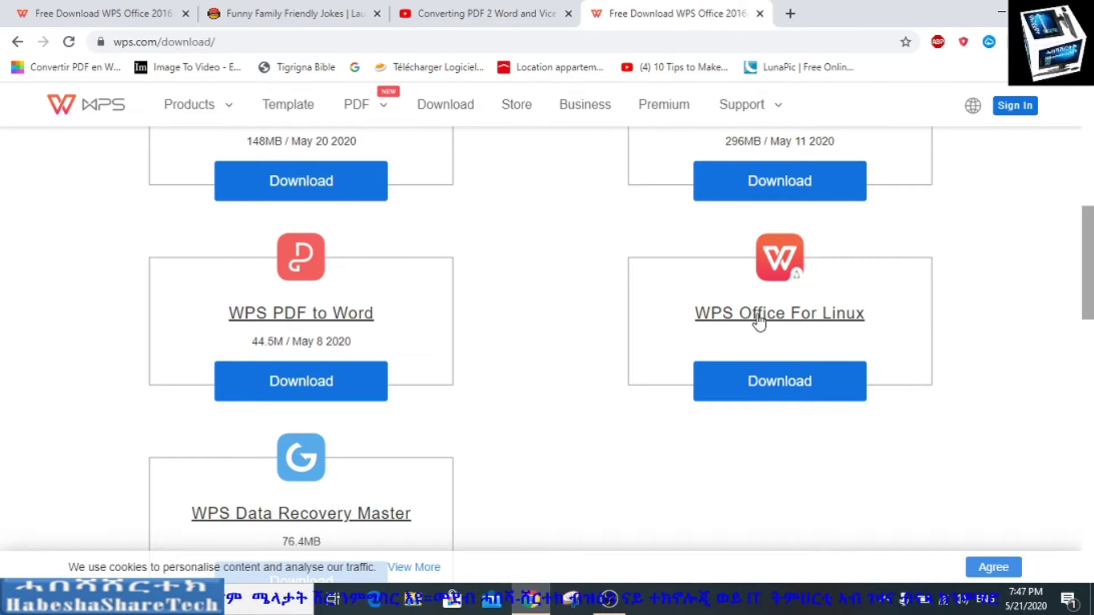
scroll(369, 189, "up", 1)
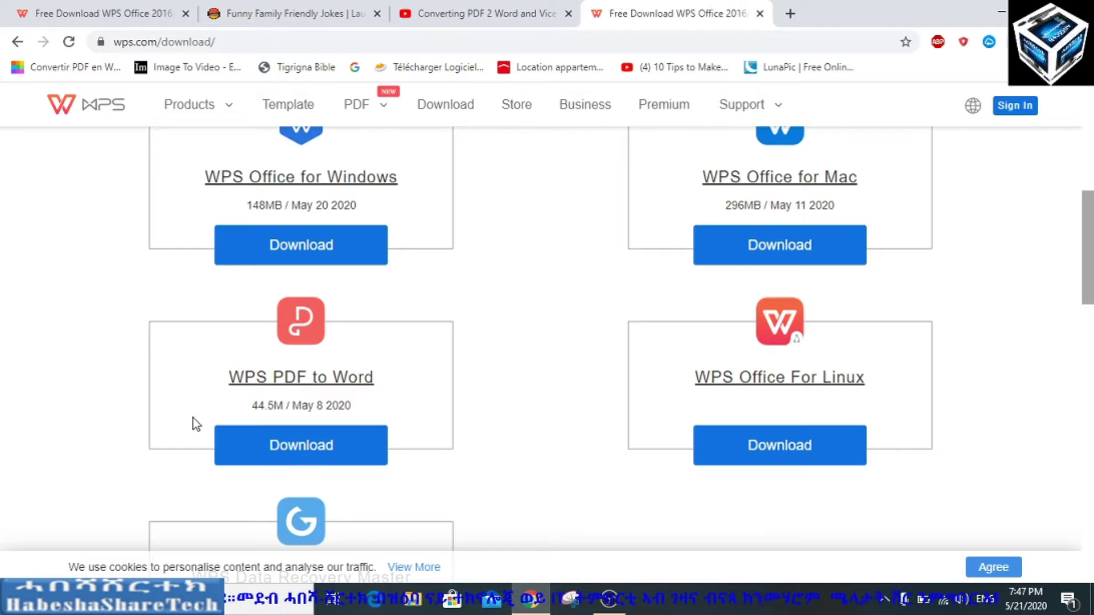
scroll(85, 417, "down", 1)
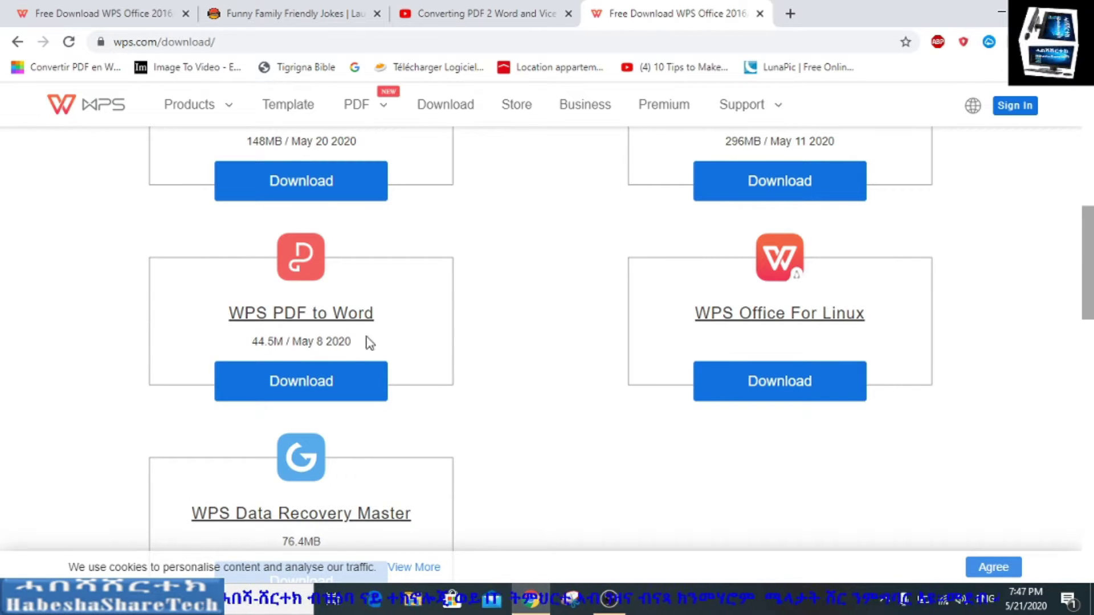
scroll(368, 336, "down", 2)
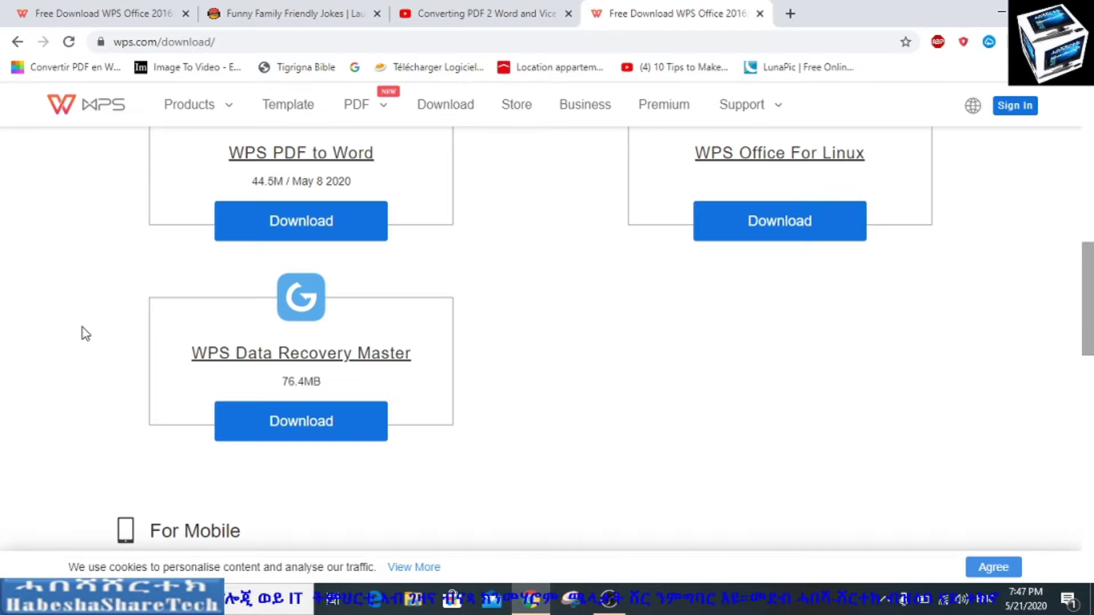
scroll(82, 328, "down", 5)
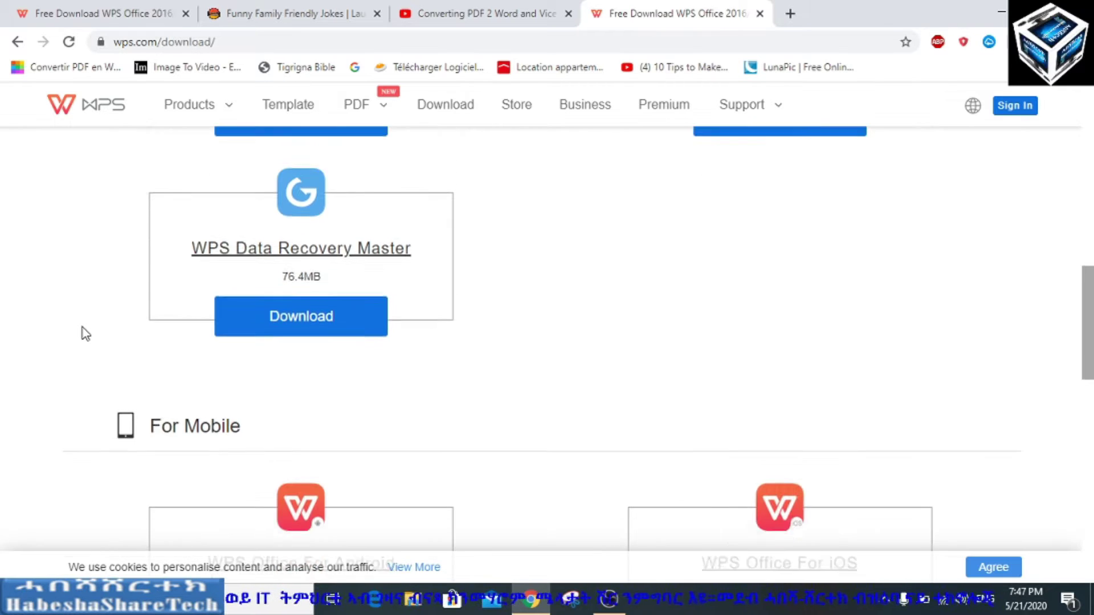
scroll(84, 327, "down", 1)
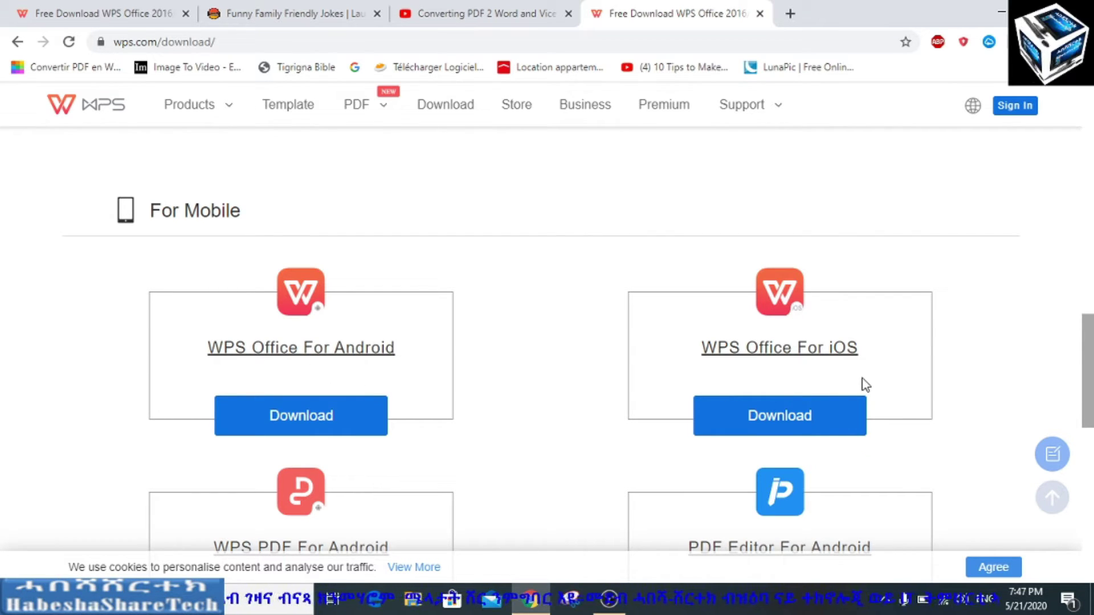
scroll(866, 385, "down", 2)
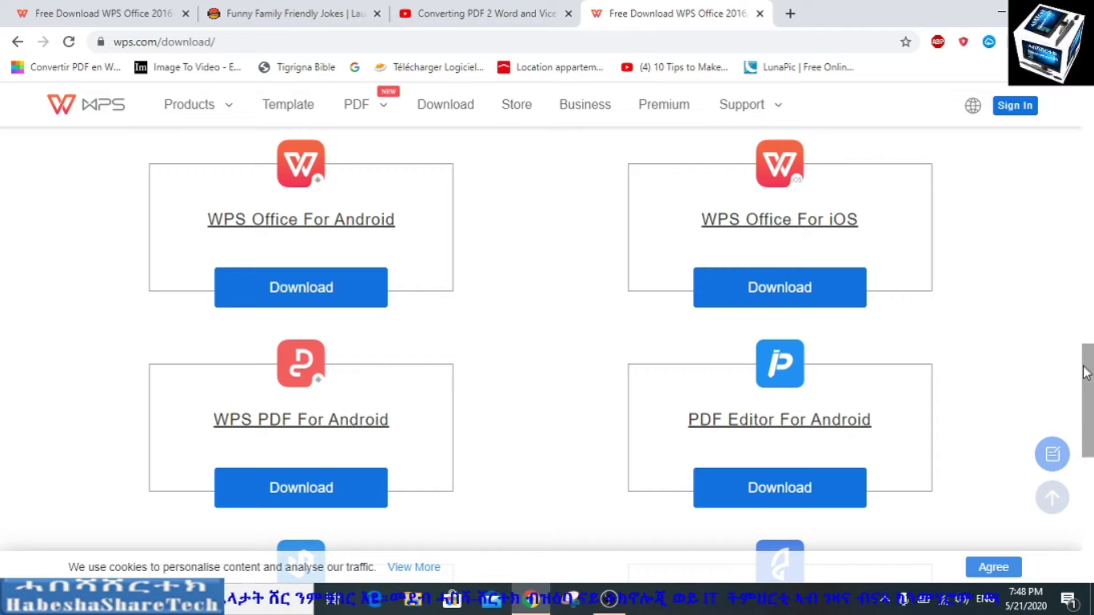
left_click_drag(1092, 375, 1092, 453)
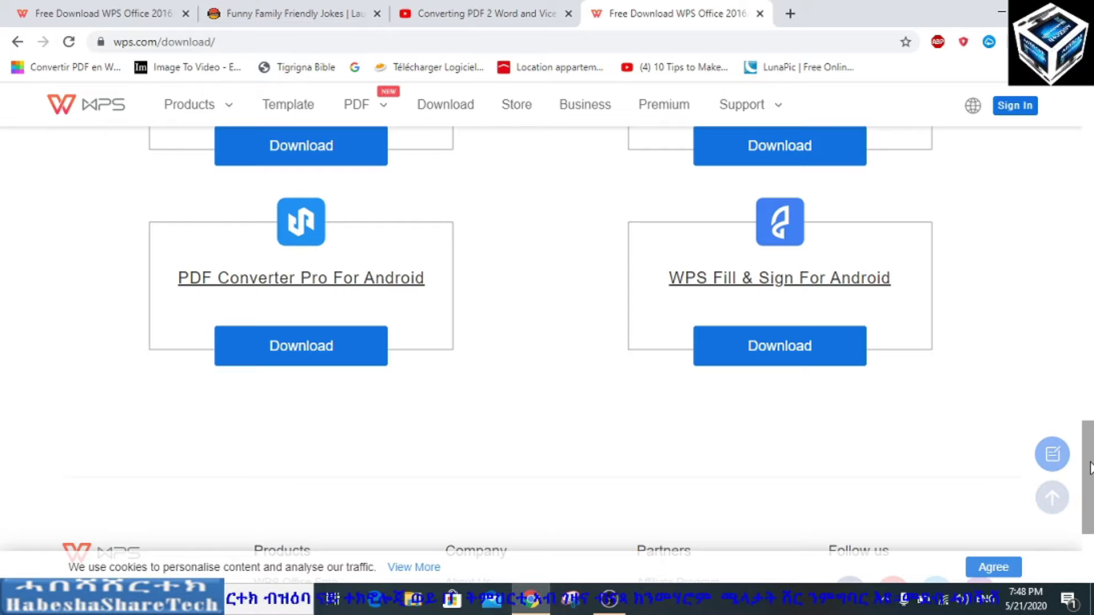
Download WPS Office for Windows from the computer section of the page
scroll(1060, 342, "up", 10)
scroll(1049, 228, "up", 15)
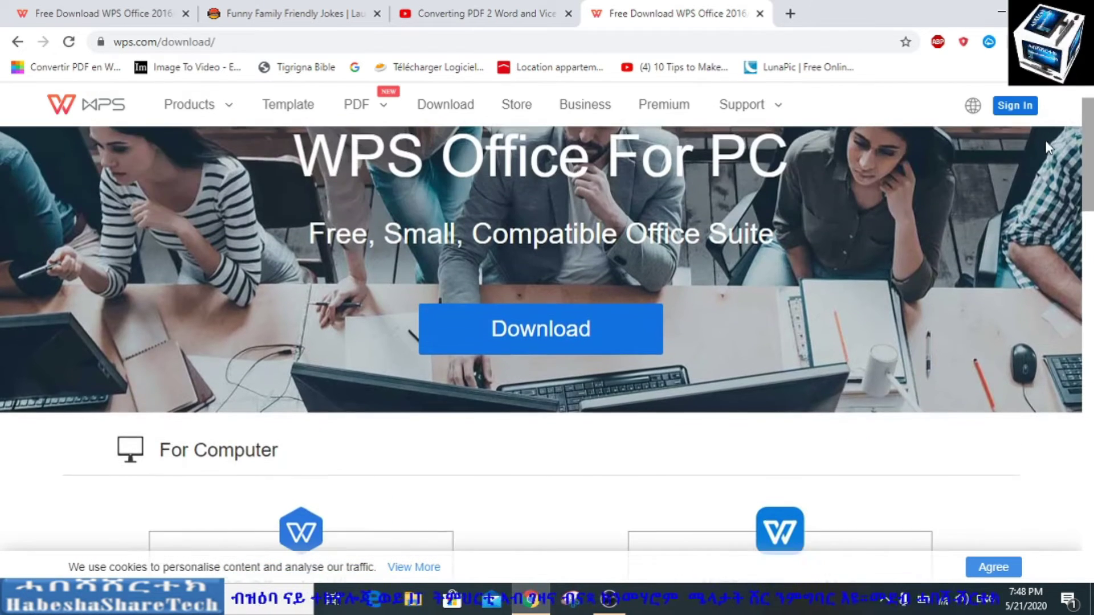
scroll(1064, 187, "down", 7)
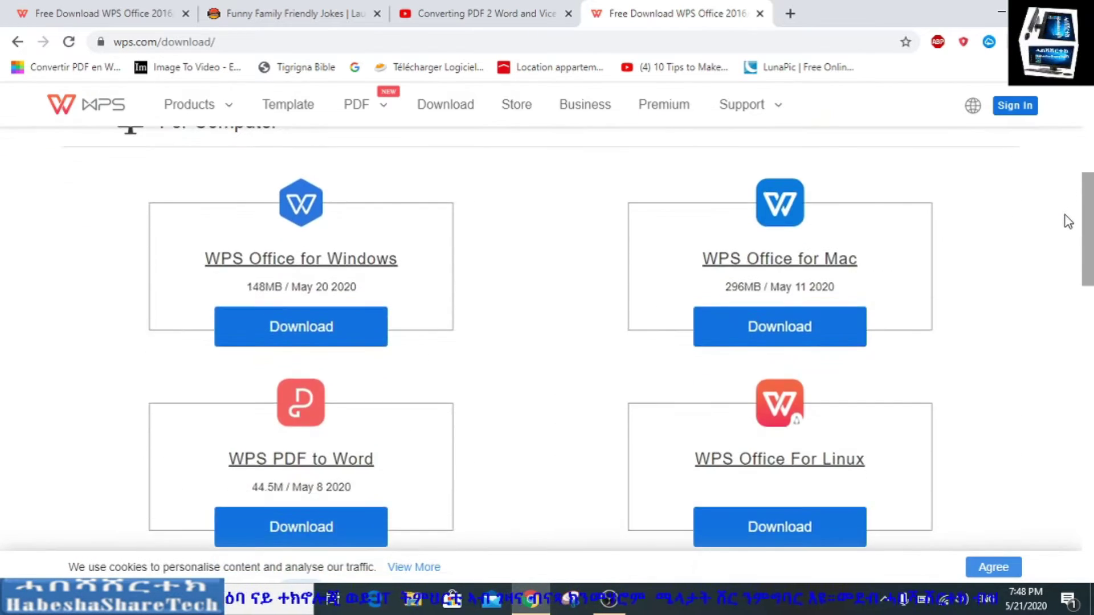
left_click(313, 335)
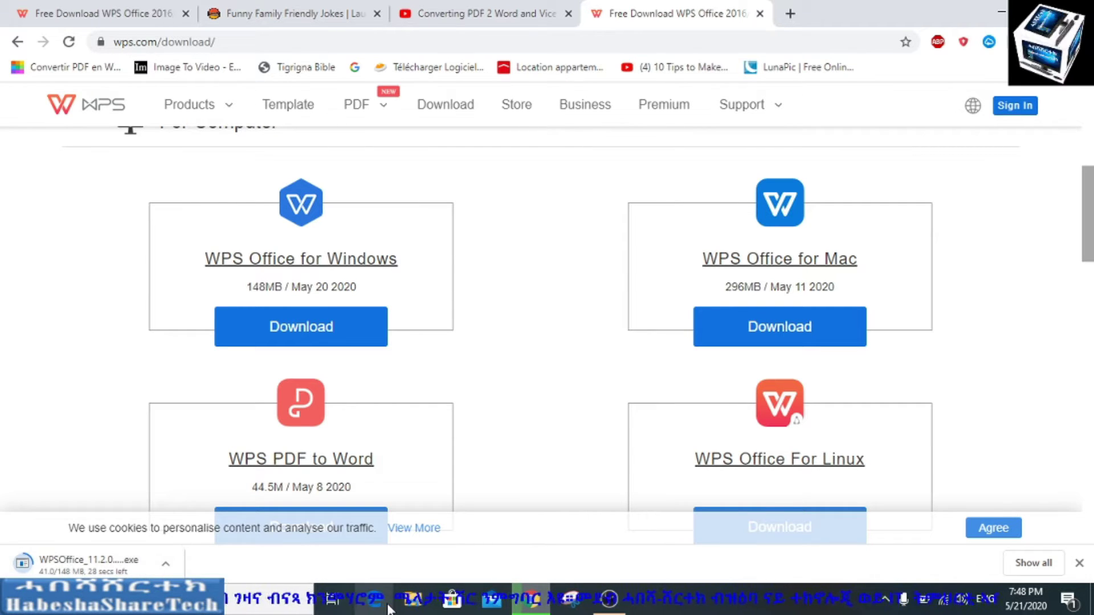
Check the Downloads folder in File Explorer for the WPSOffice_11.2.0.9327 installer and return to the browser
left_click(416, 598)
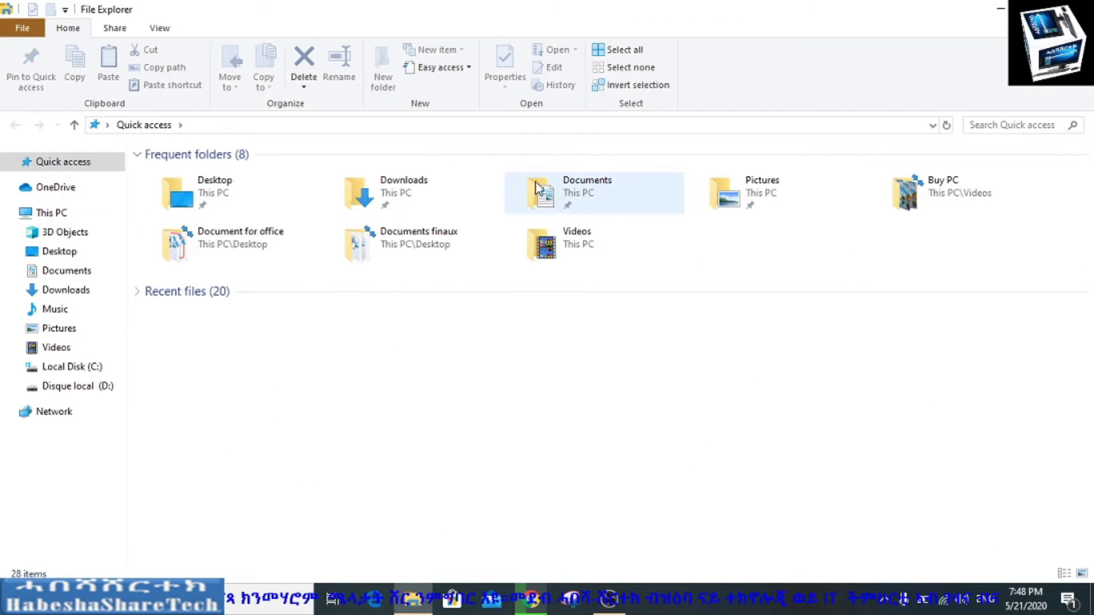
double_click(473, 186)
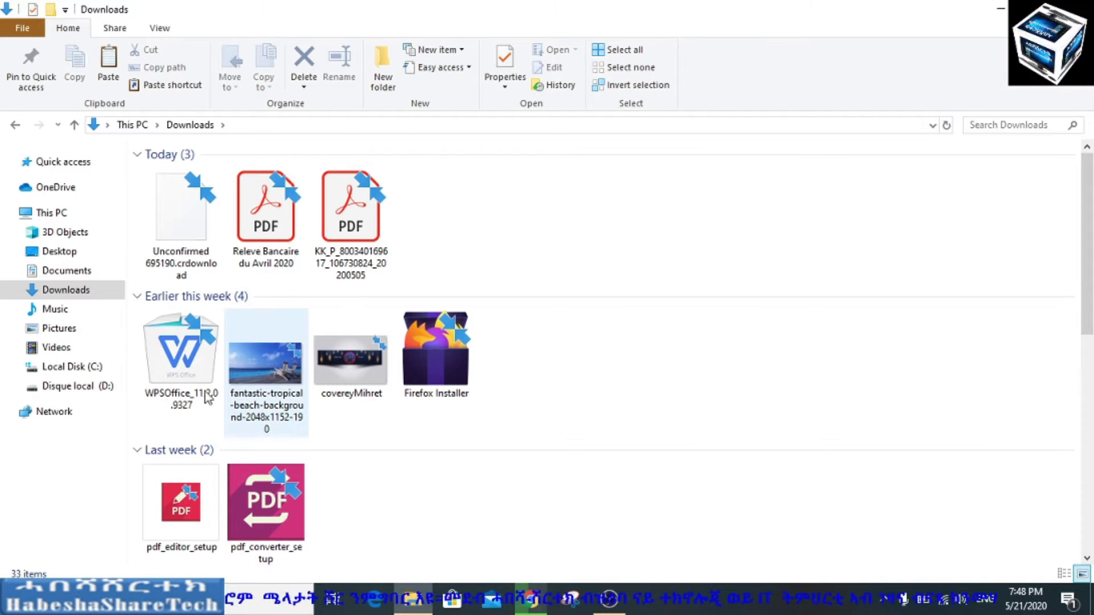
mouse_move(186, 379)
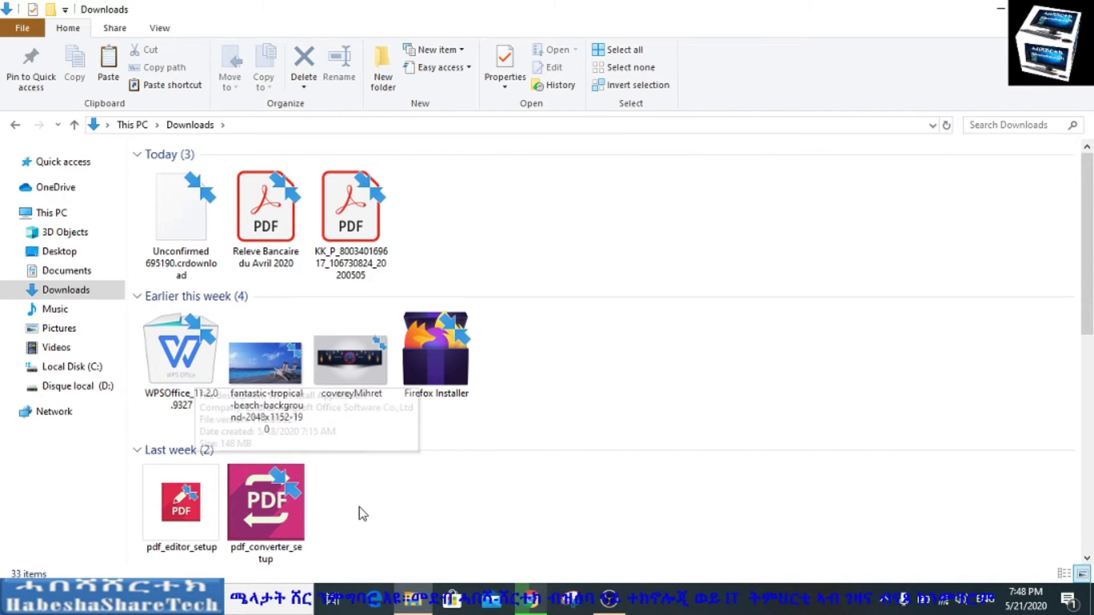
left_click(421, 608)
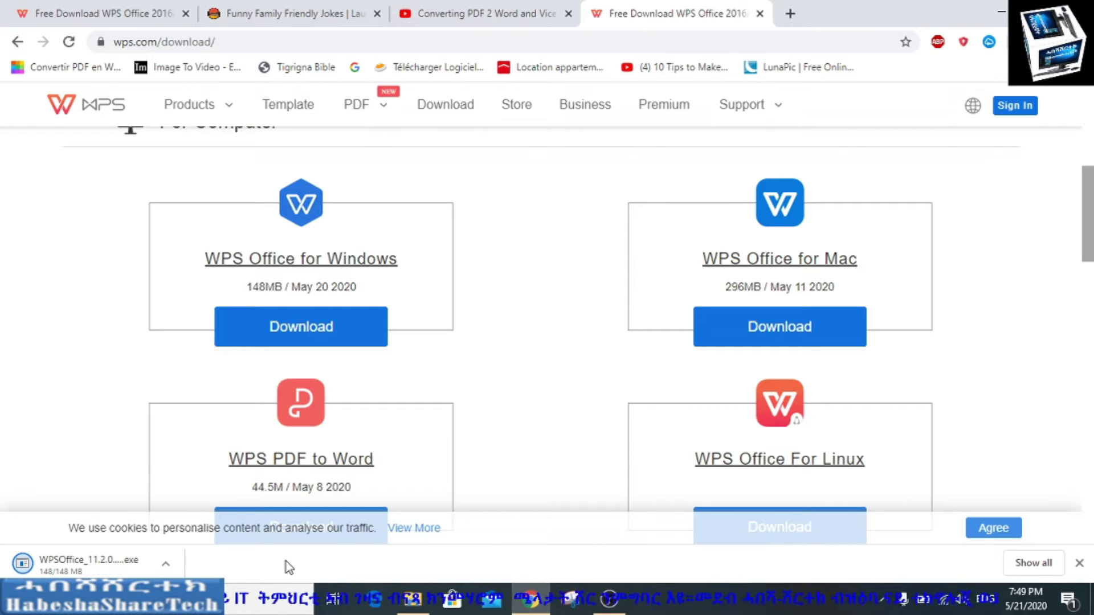
Show the downloaded WPSOffice_11.2.0.9363 file in its folder and run it, choosing to install the unverified app anyway
right_click(150, 567)
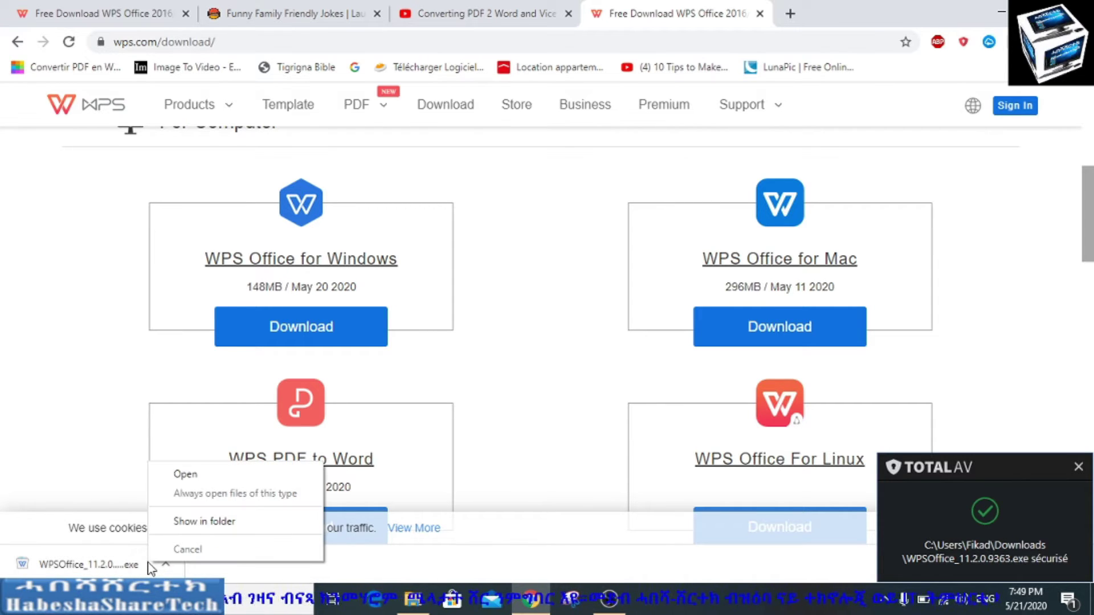
left_click(196, 522)
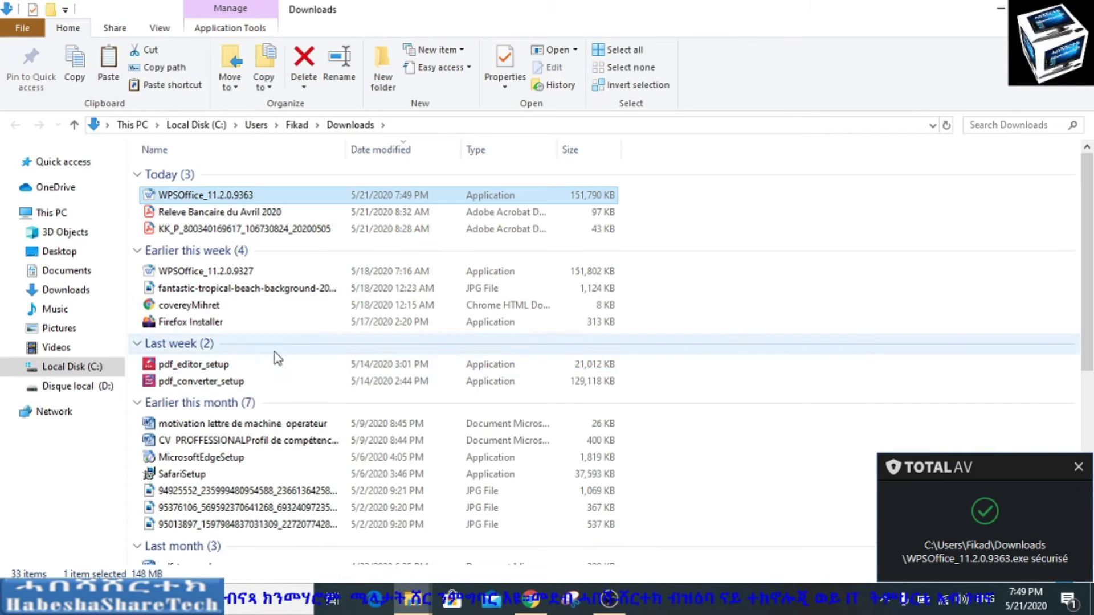
double_click(212, 193)
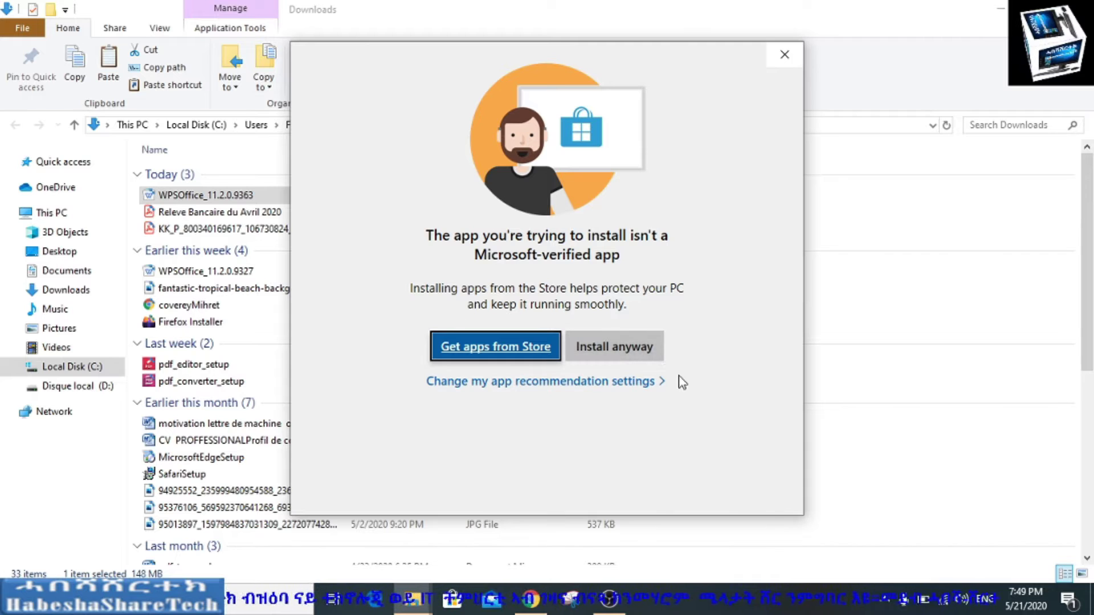
left_click(630, 357)
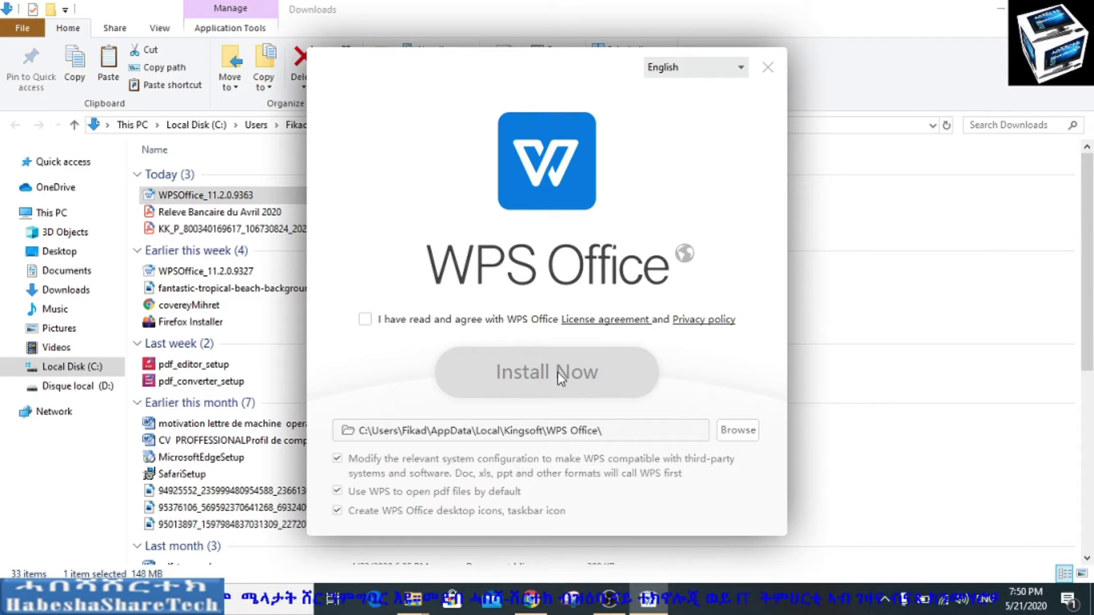
Agree to the WPS Office license agreement and privacy policy and start the installation in the default folder
left_click(365, 320)
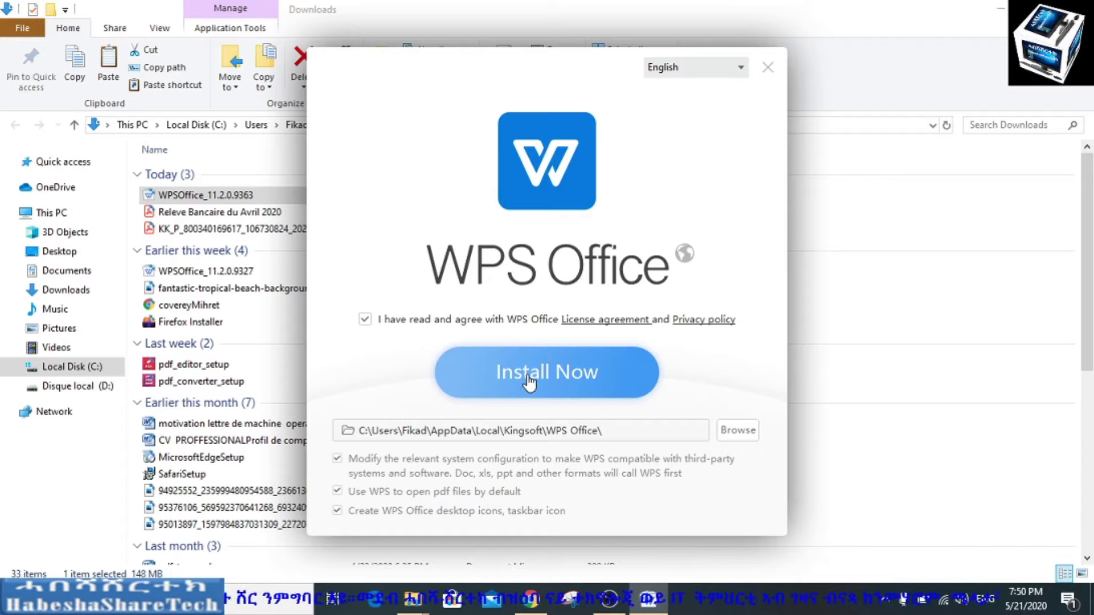
left_click(365, 320)
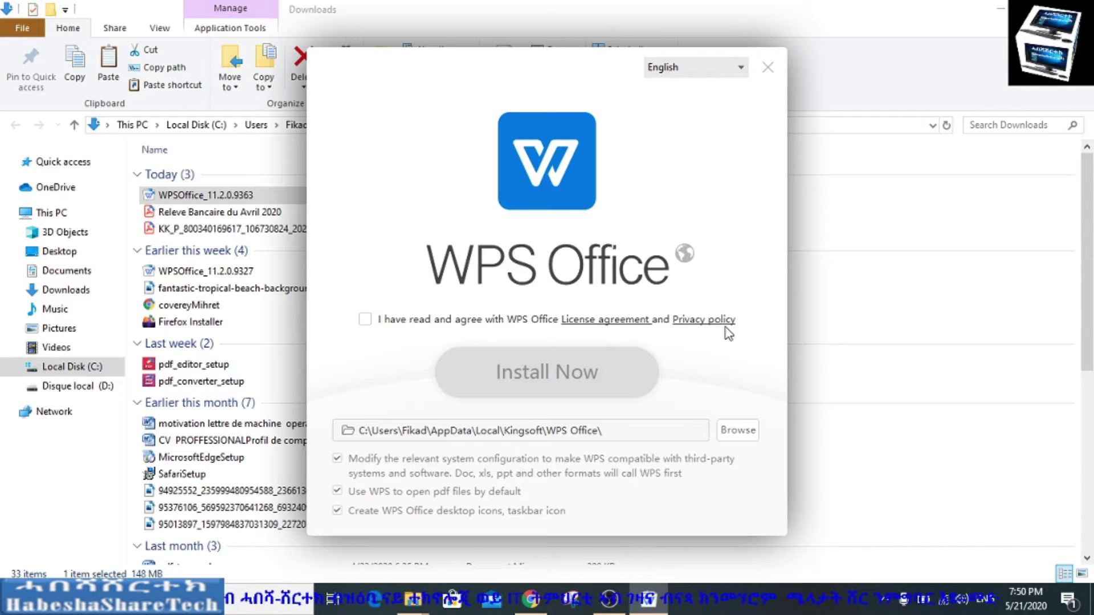
left_click(366, 321)
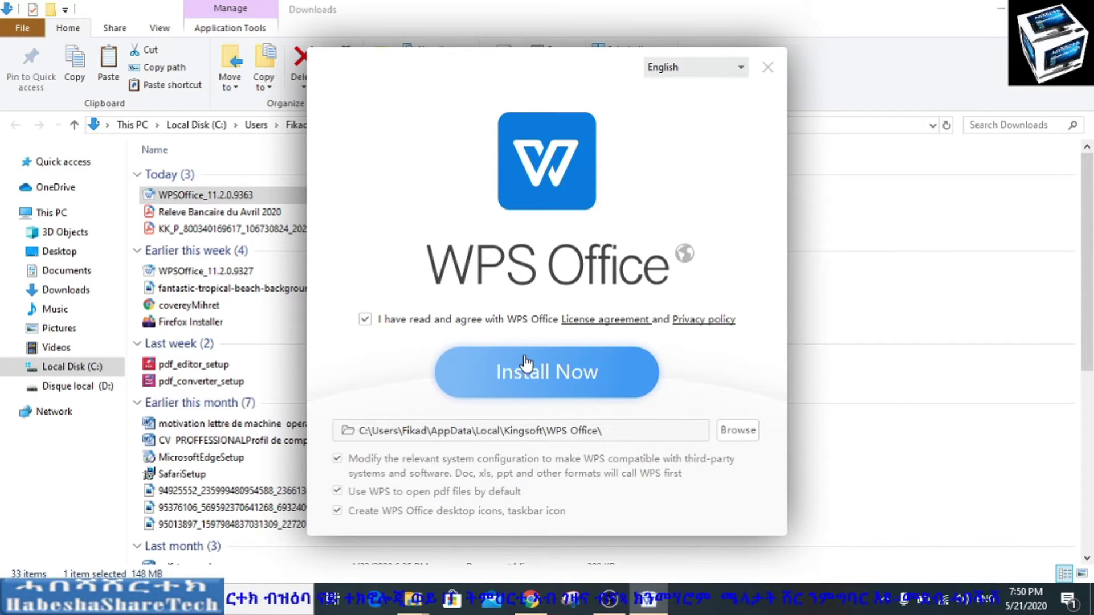
left_click(553, 379)
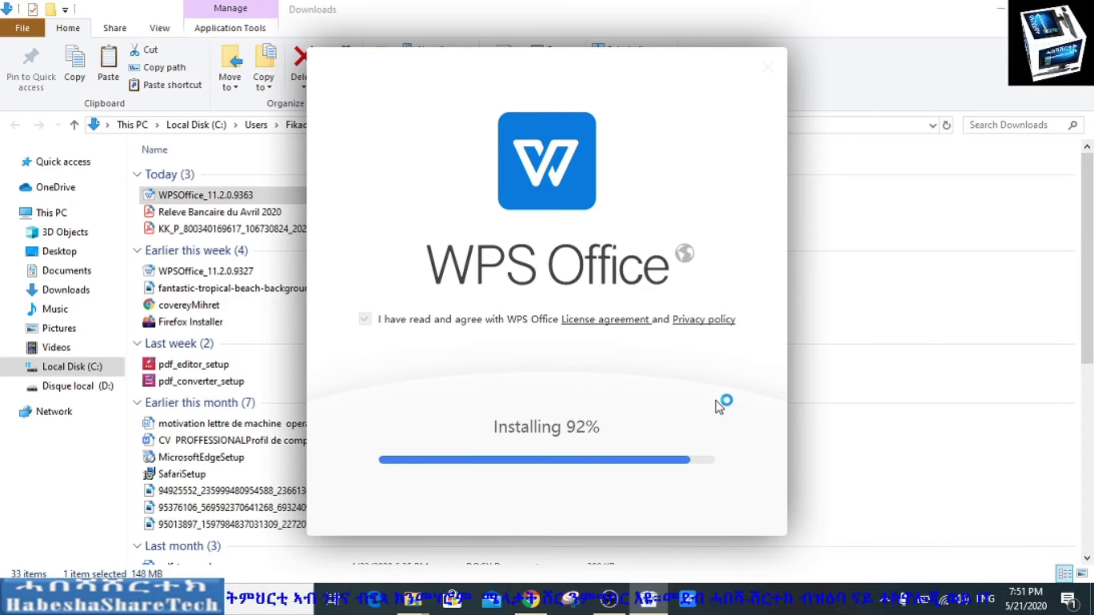
Minimize the File Explorer and browser windows to reveal the desktop behind the running installer
left_click(1000, 9)
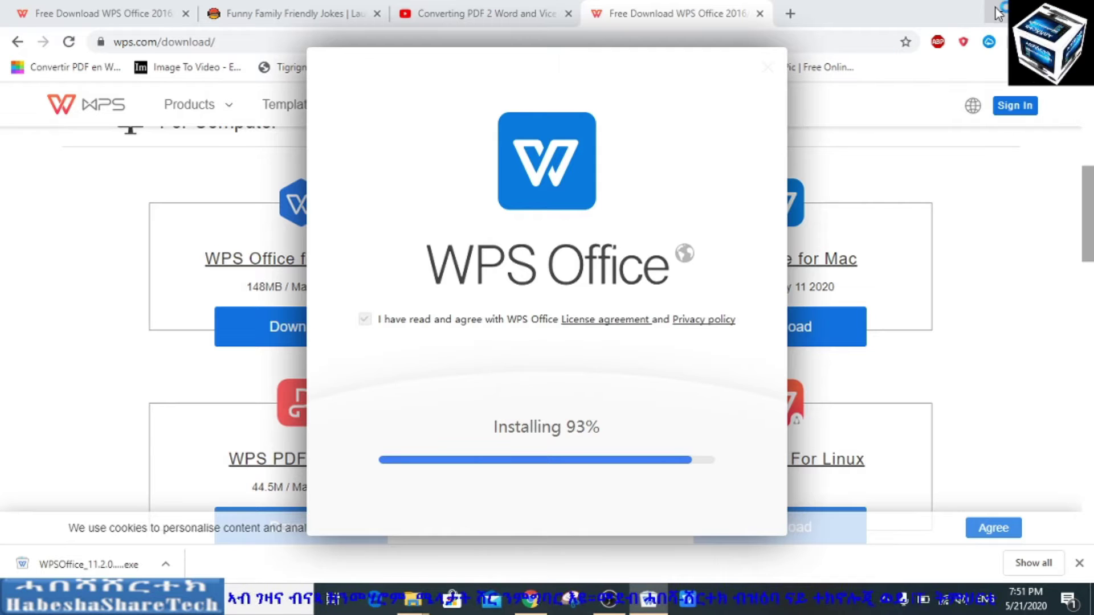
left_click(997, 11)
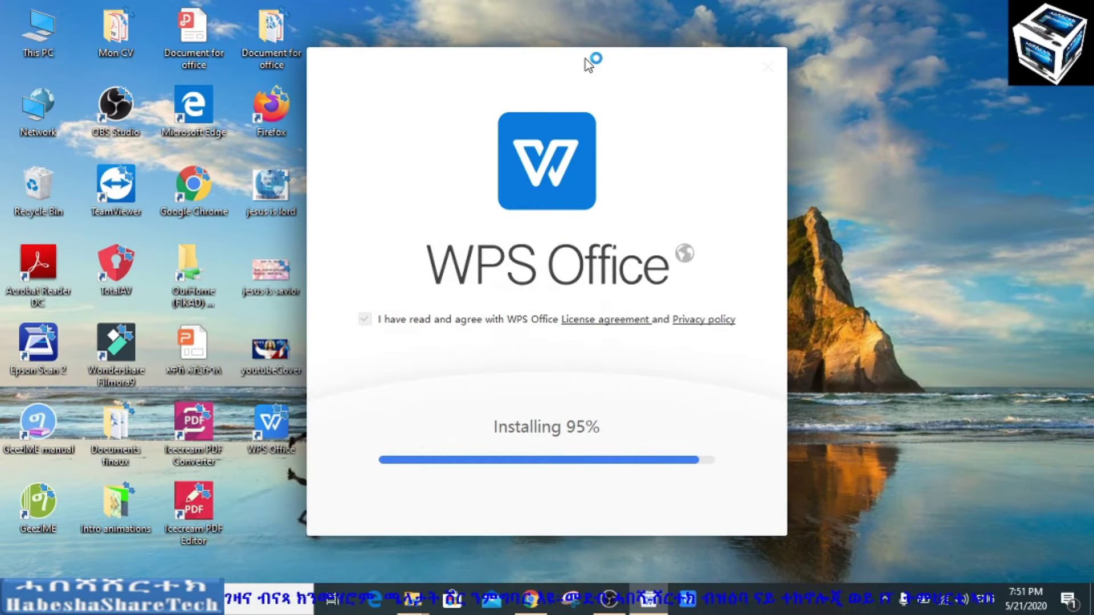
left_click_drag(515, 80, 633, 86)
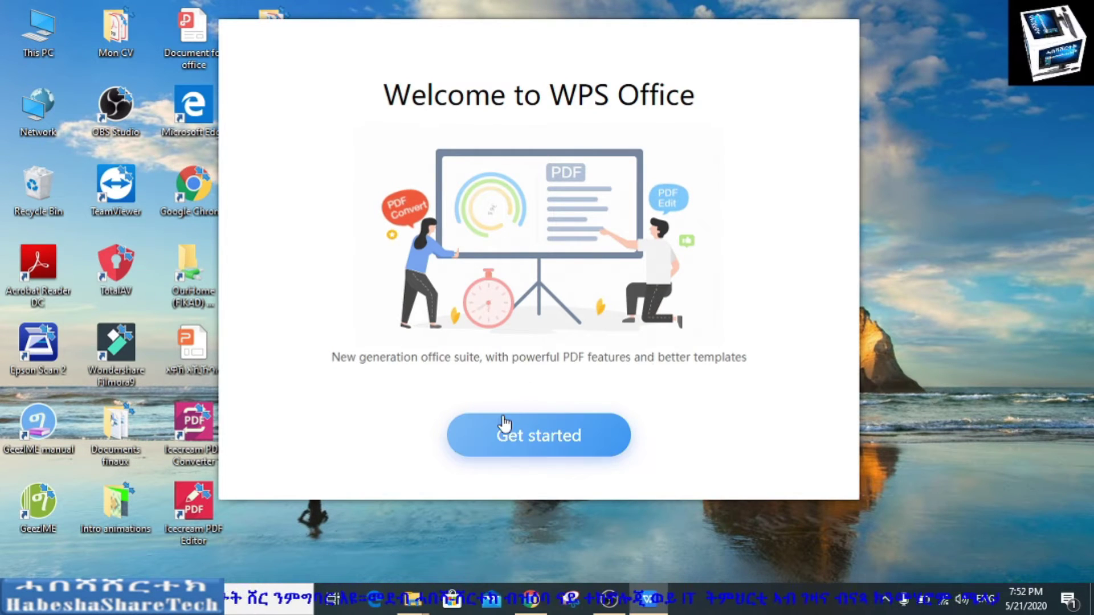
Launch WPS Office from the welcome screens in All in one mode and dismiss the plan comparison
left_click(522, 440)
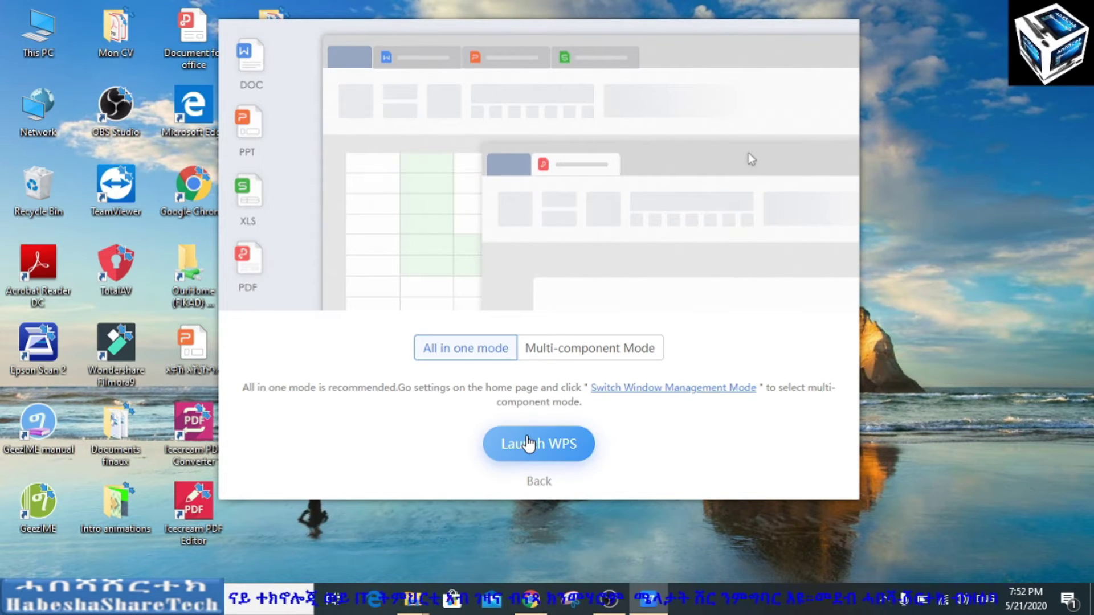
left_click(529, 442)
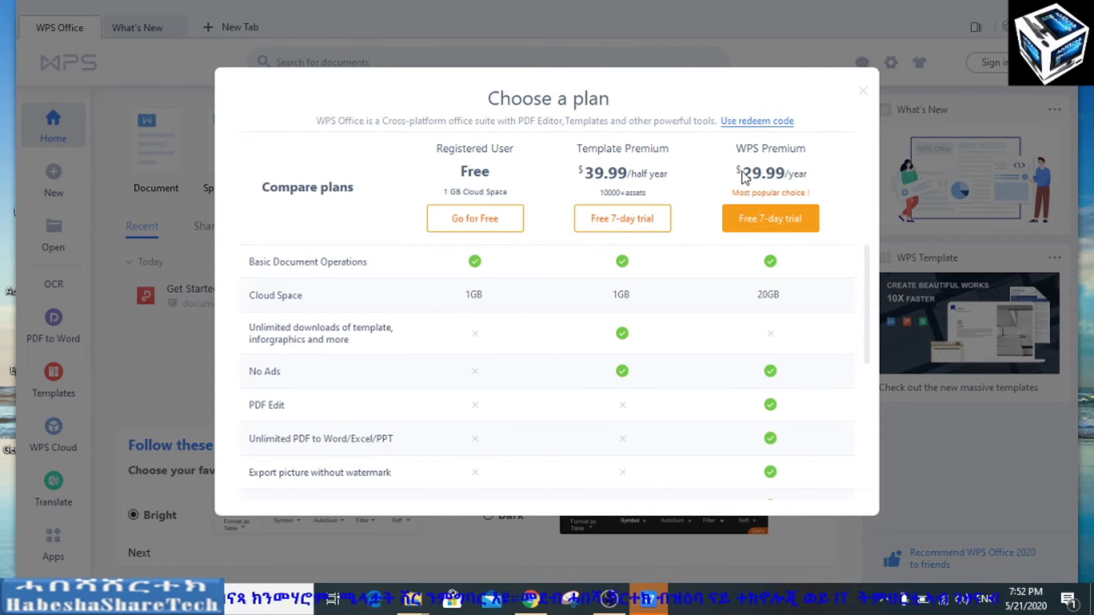
left_click(864, 94)
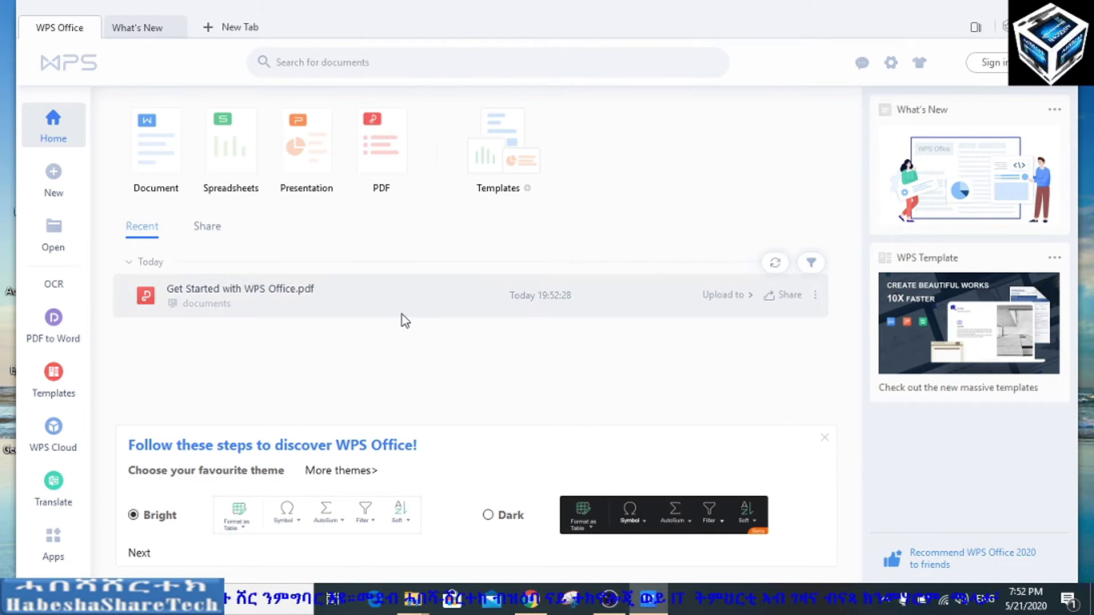
Create a new blank text document from the WPS Office home page
left_click(155, 166)
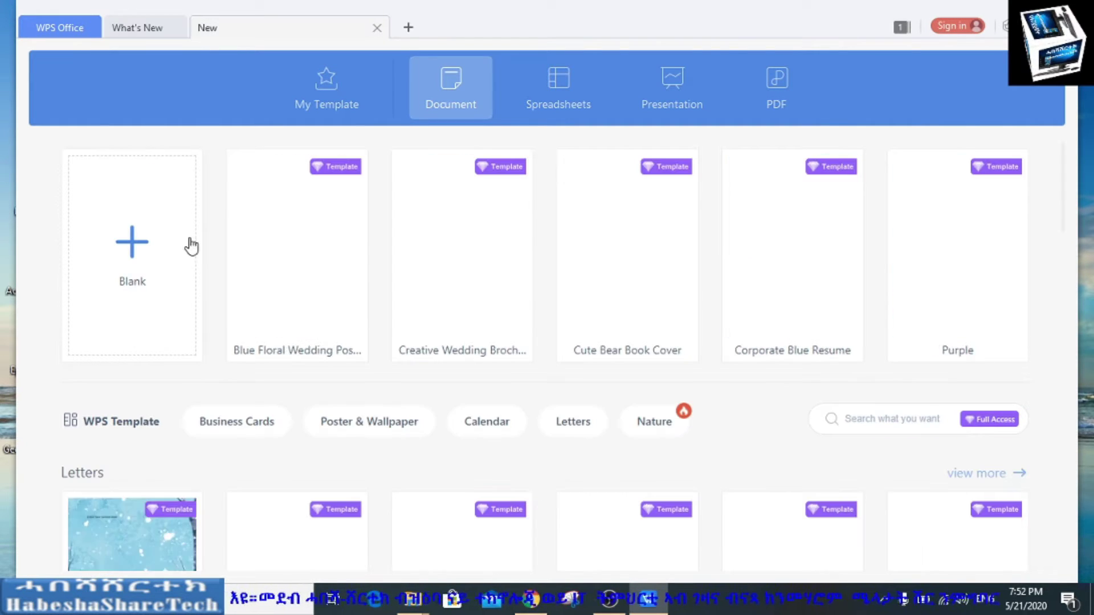
mouse_move(228, 264)
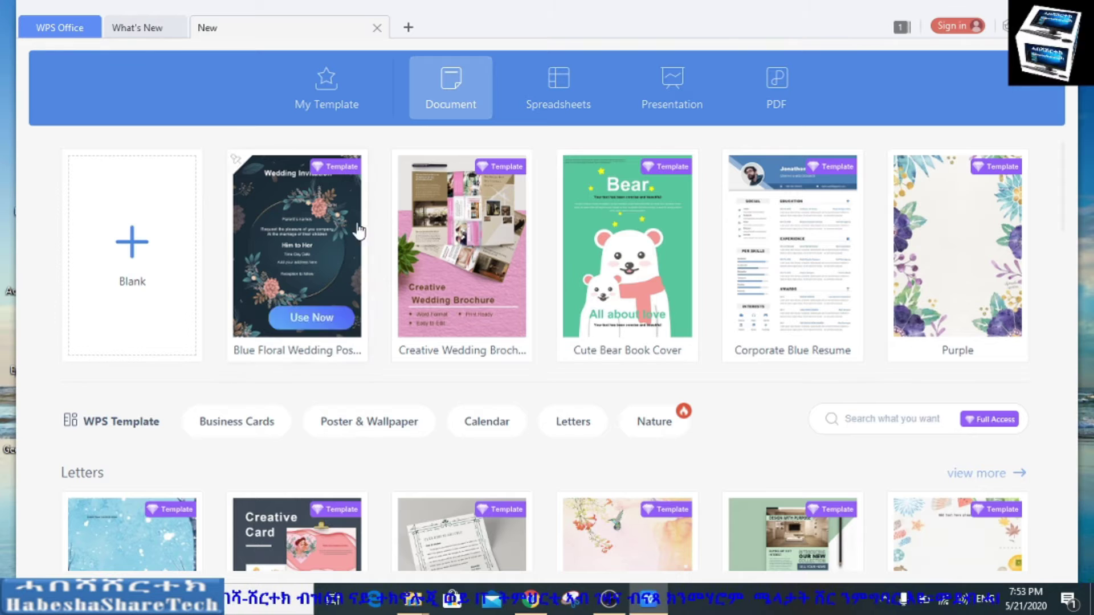
left_click(136, 272)
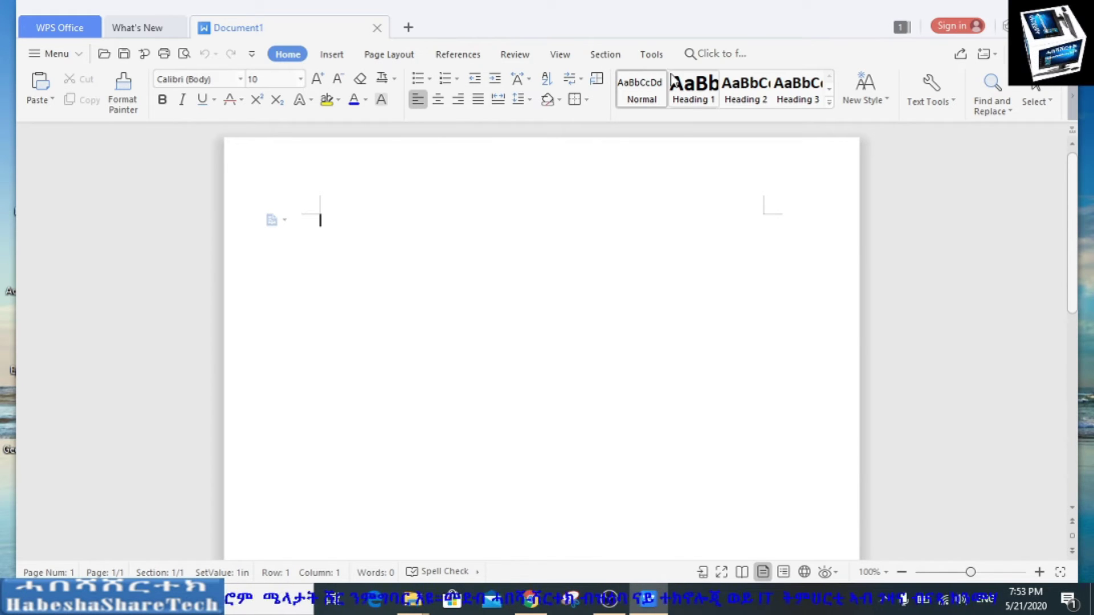
Enter a line of random trial characters at the start of the blank document
left_click(80, 54)
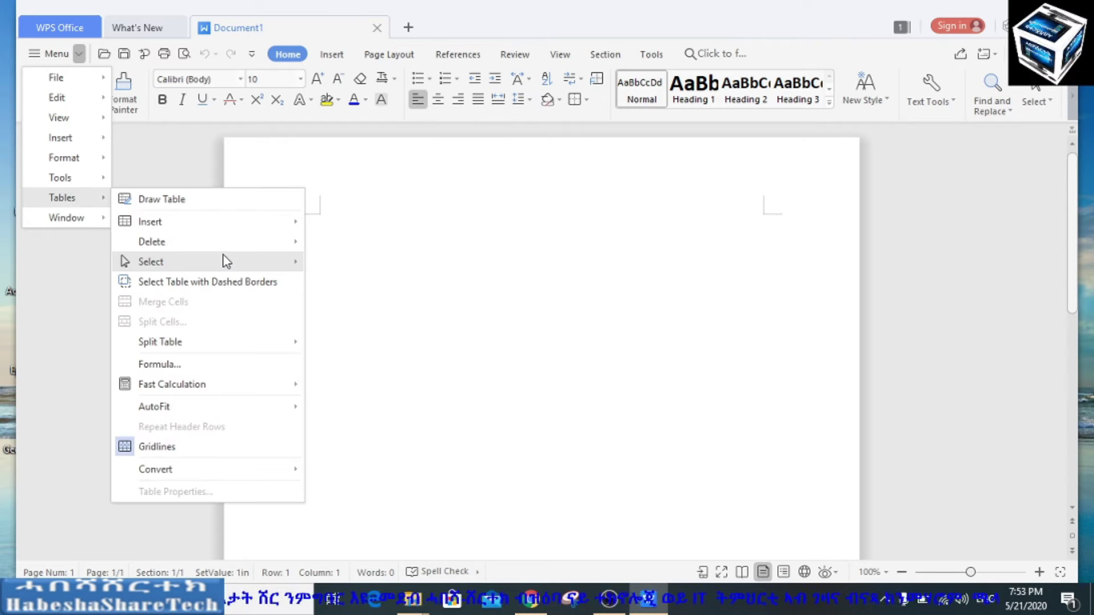
left_click(371, 226)
type("c")
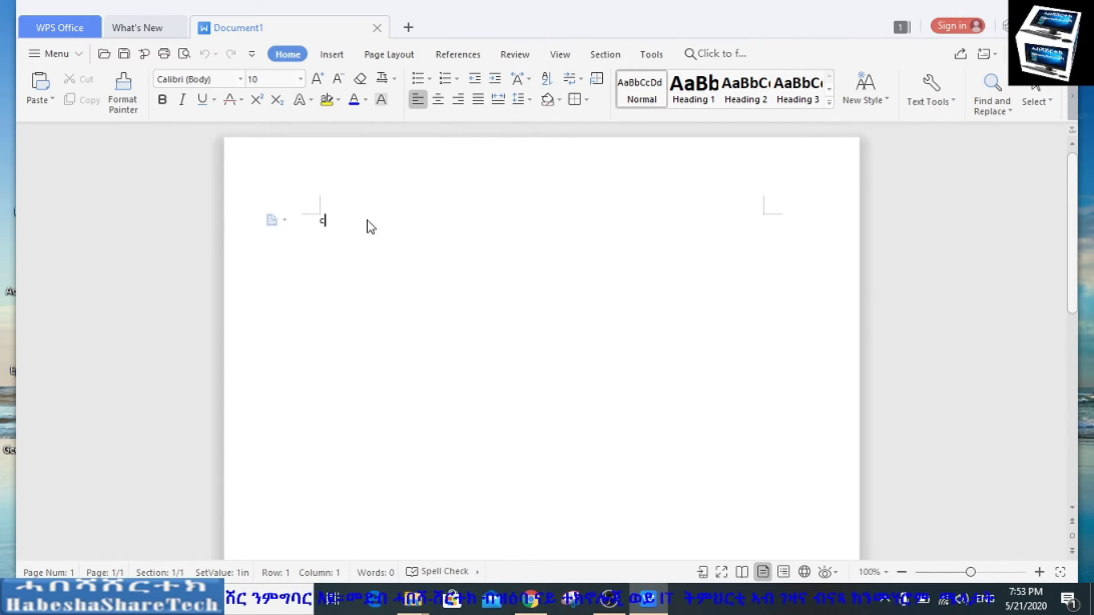
type("glsksdesdnesmgfmsdgklasflksddfgsd")
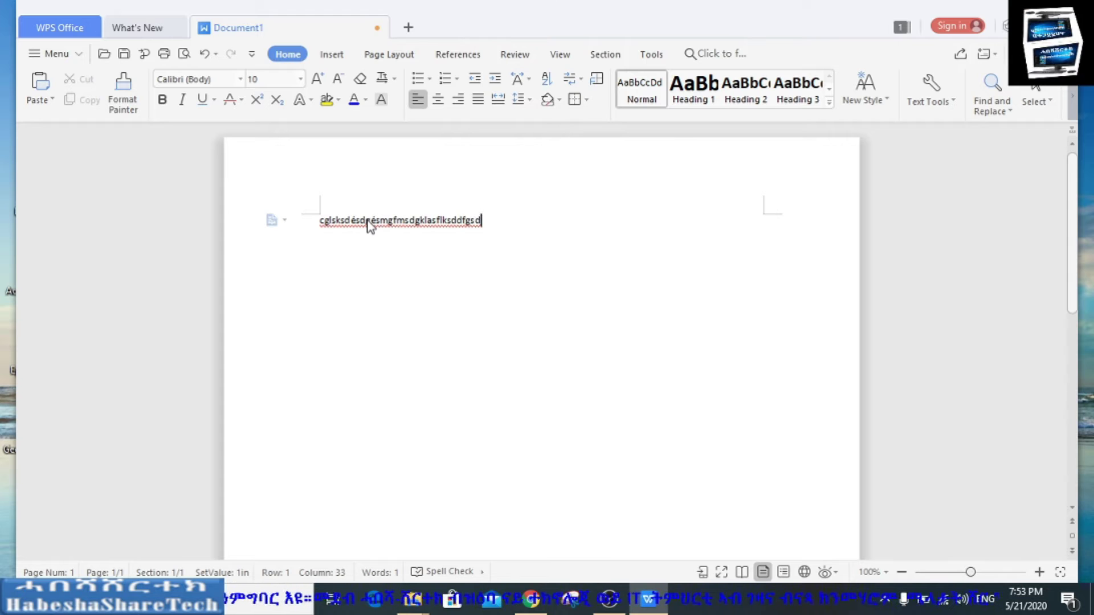
Replace the random characters with the sentence "This is my fisrt wps office"
key("BackSpace")
key("BackSpace")
key("BackSpace")
key("BackSpace")
key("BackSpace")
key("BackSpace")
key("BackSpace")
key("BackSpace")
key("BackSpace")
key("BackSpace")
key("BackSpace")
key("BackSpace")
key("BackSpace")
key("BackSpace")
key("BackSpace")
key("BackSpace")
key("BackSpace")
key("BackSpace")
key("BackSpace")
key("BackSpace")
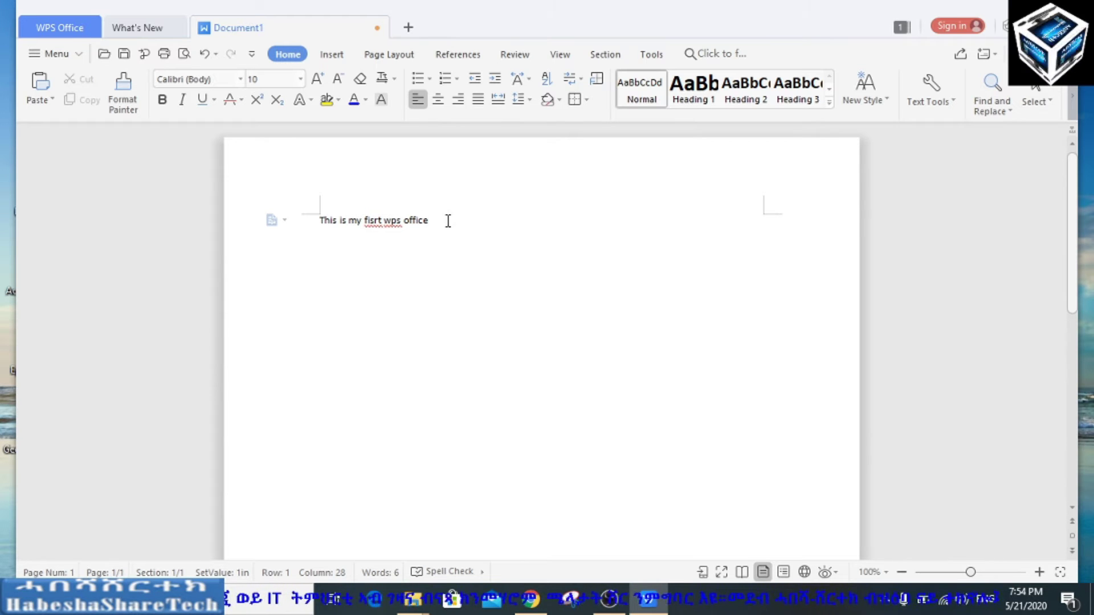
Make the whole sentence bold and set its font size to 20
left_click_drag(448, 221, 306, 210)
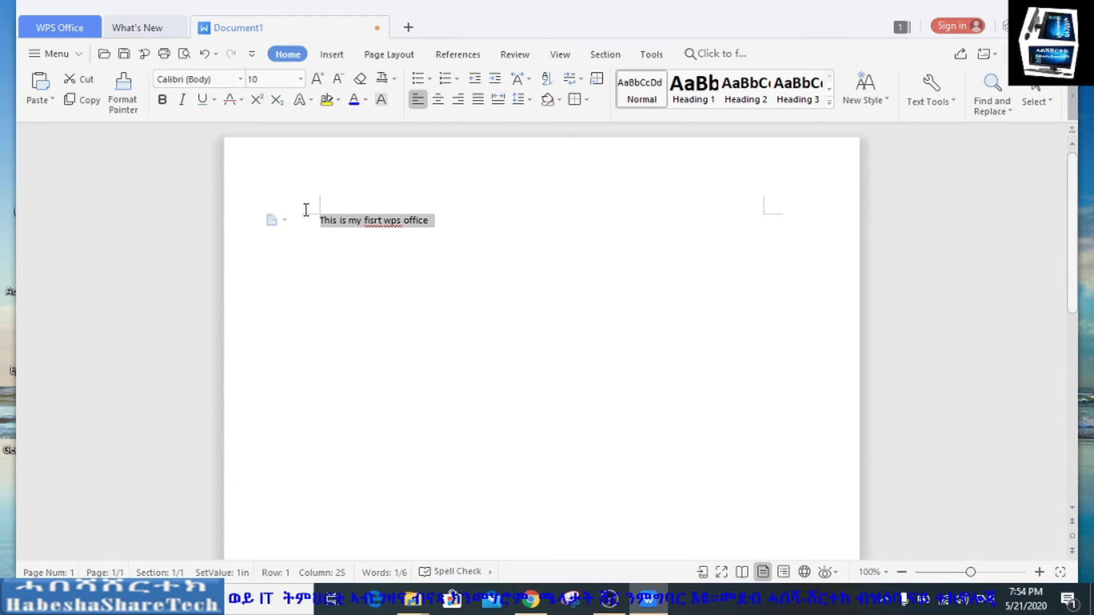
left_click(163, 100)
left_click(300, 79)
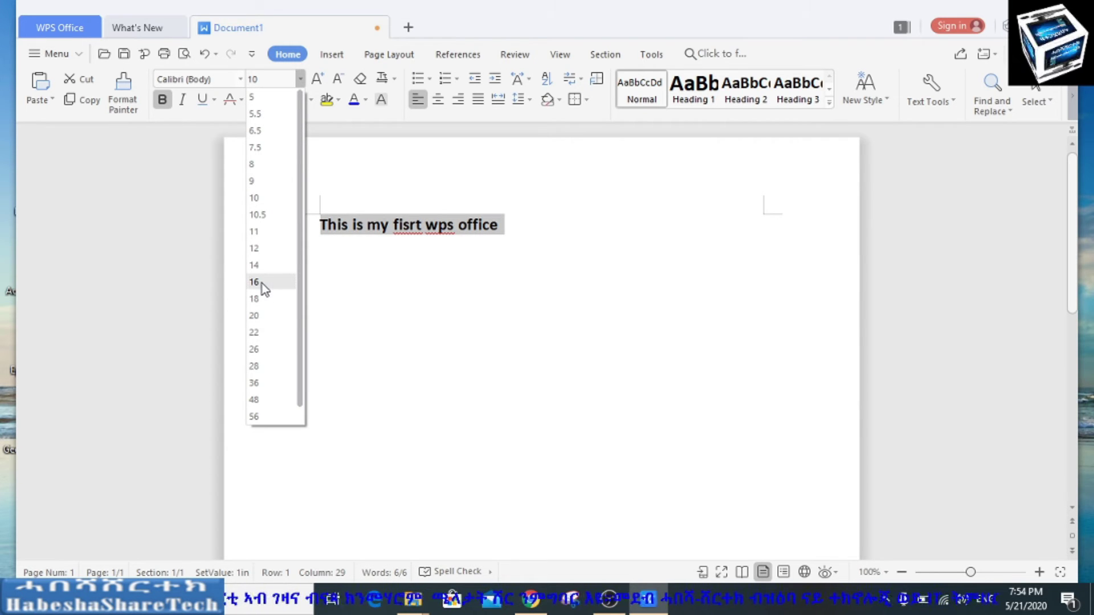
left_click(265, 315)
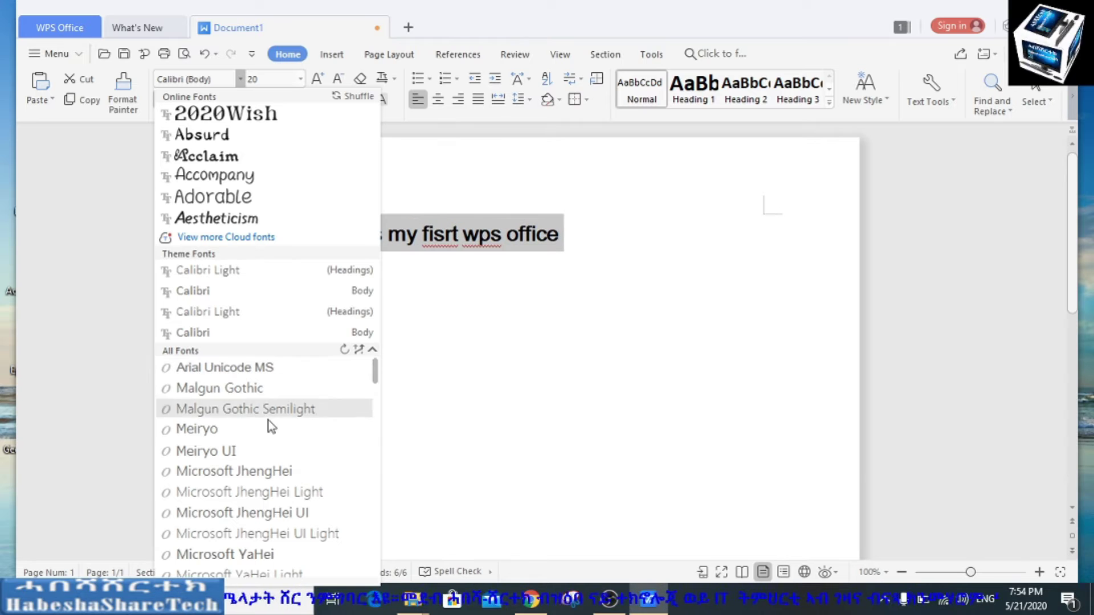
Change the font of the whole sentence to Californian FB
key("Escape")
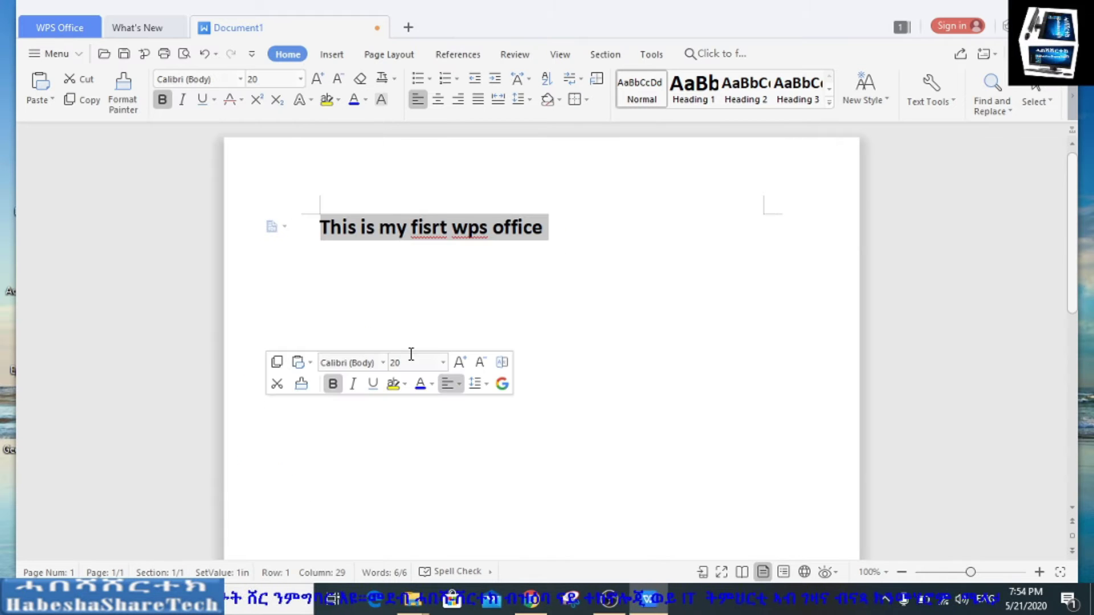
left_click(553, 236)
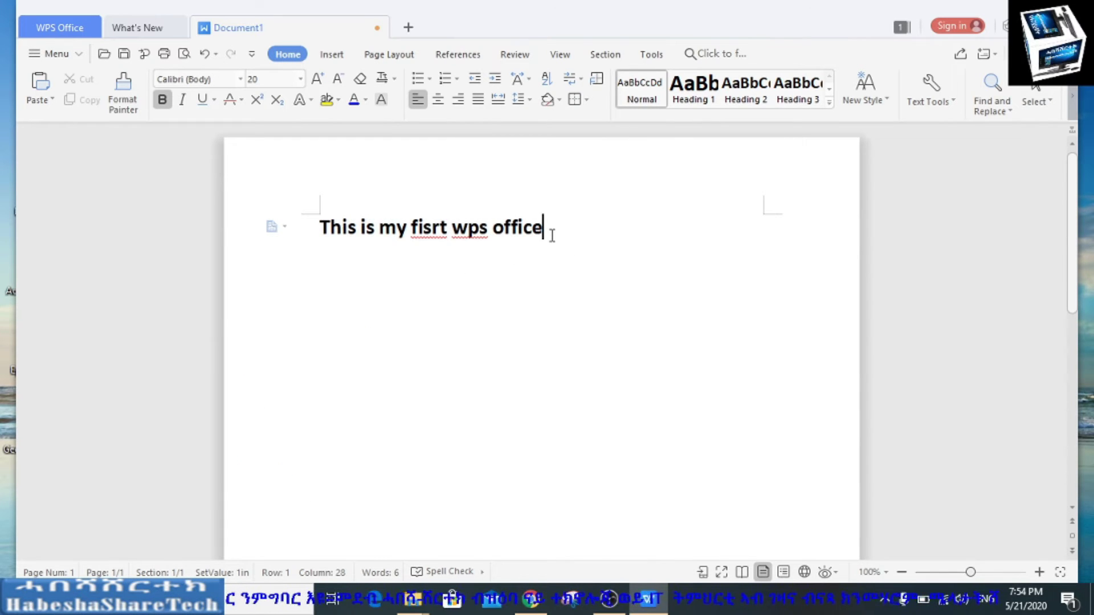
left_click_drag(552, 235, 307, 224)
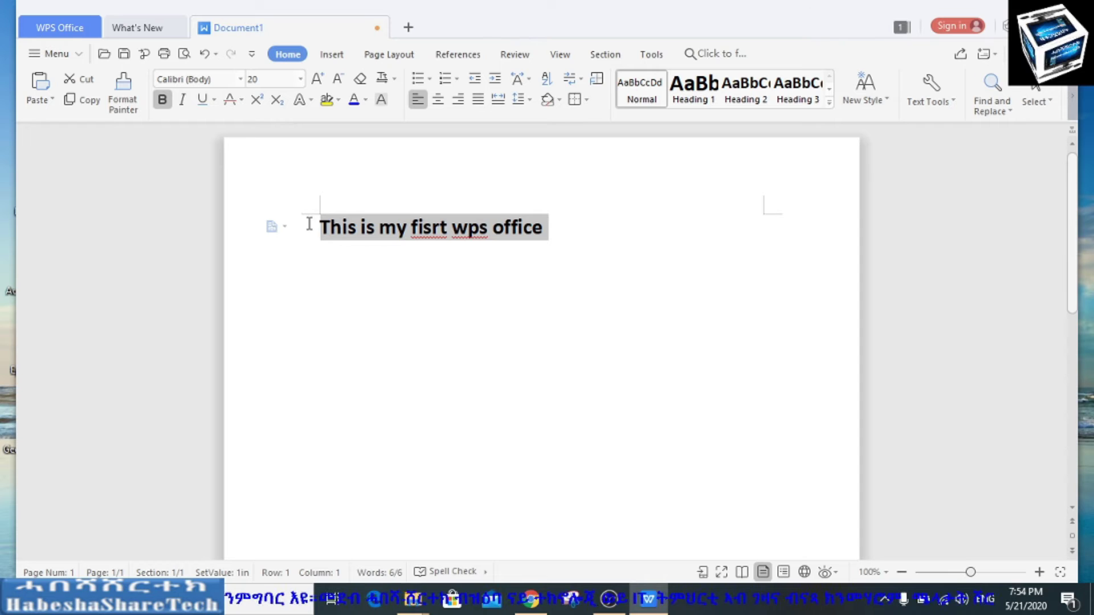
left_click(241, 81)
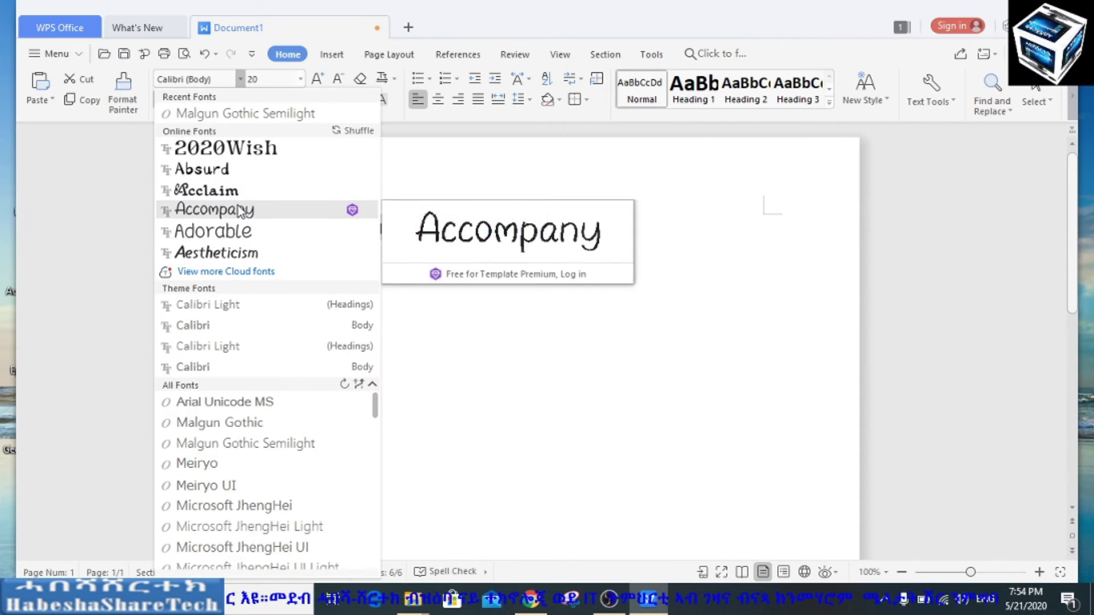
left_click_drag(373, 420, 376, 451)
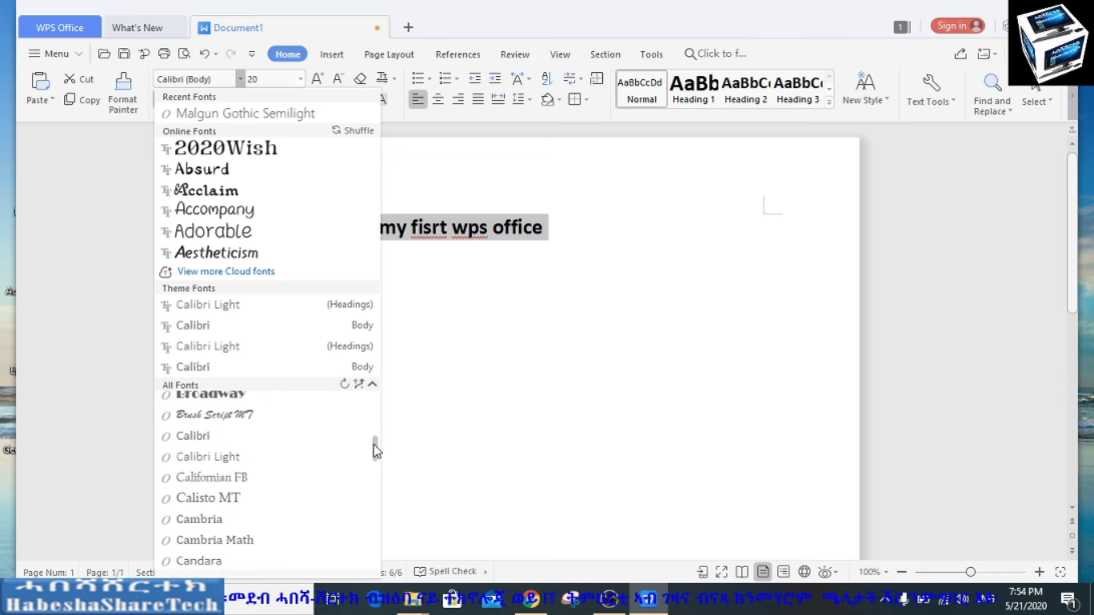
left_click(230, 477)
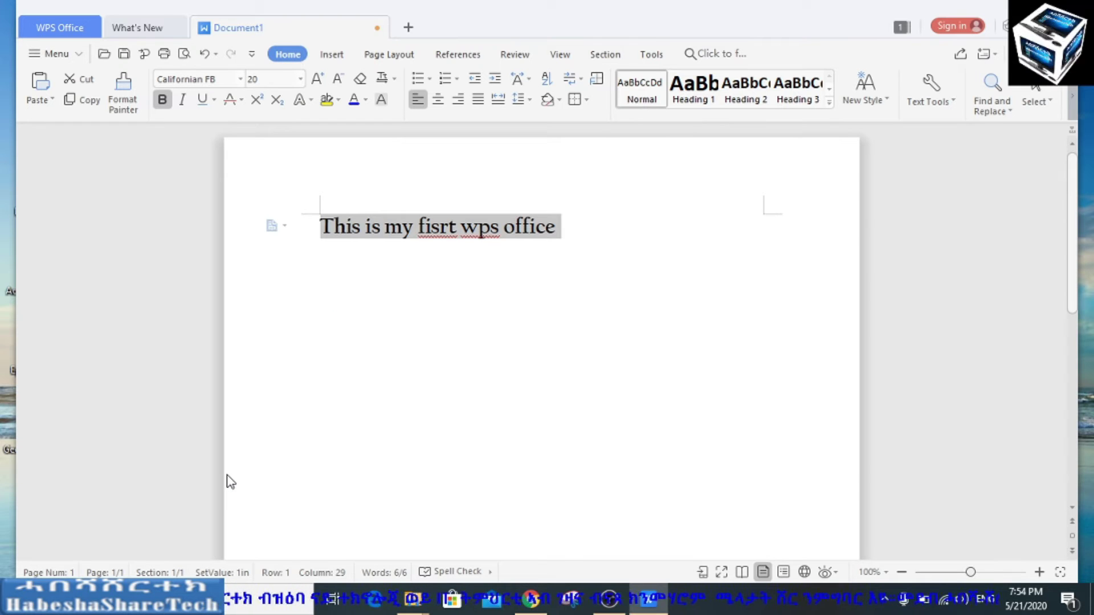
left_click(574, 235)
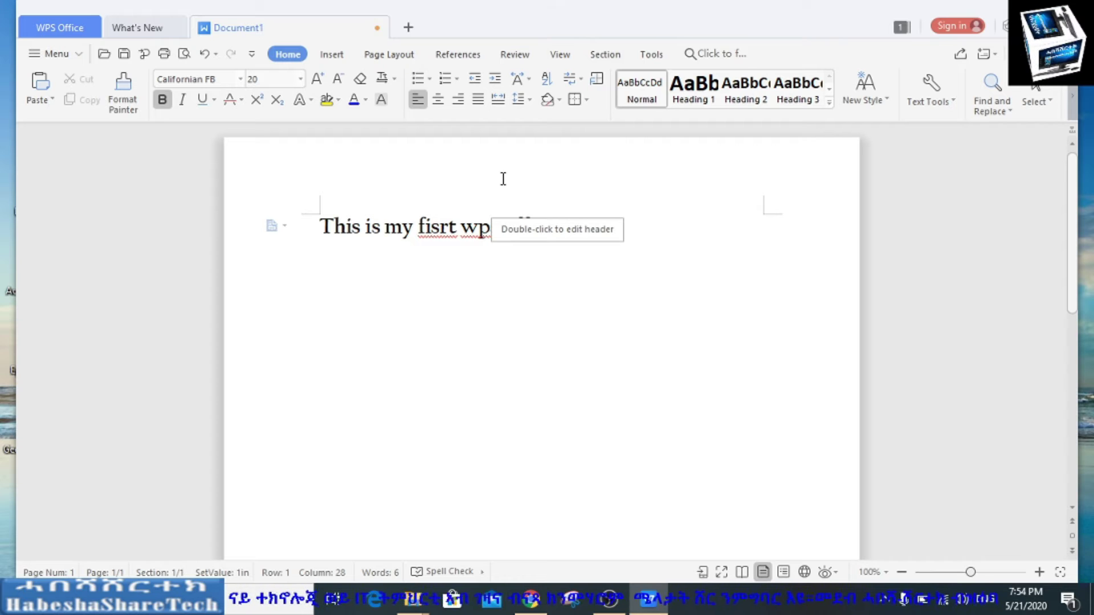
Insert the picture fantastic-tropical-beach-background-2048x1152-190 from the Pictures folder after the sentence
left_click(332, 54)
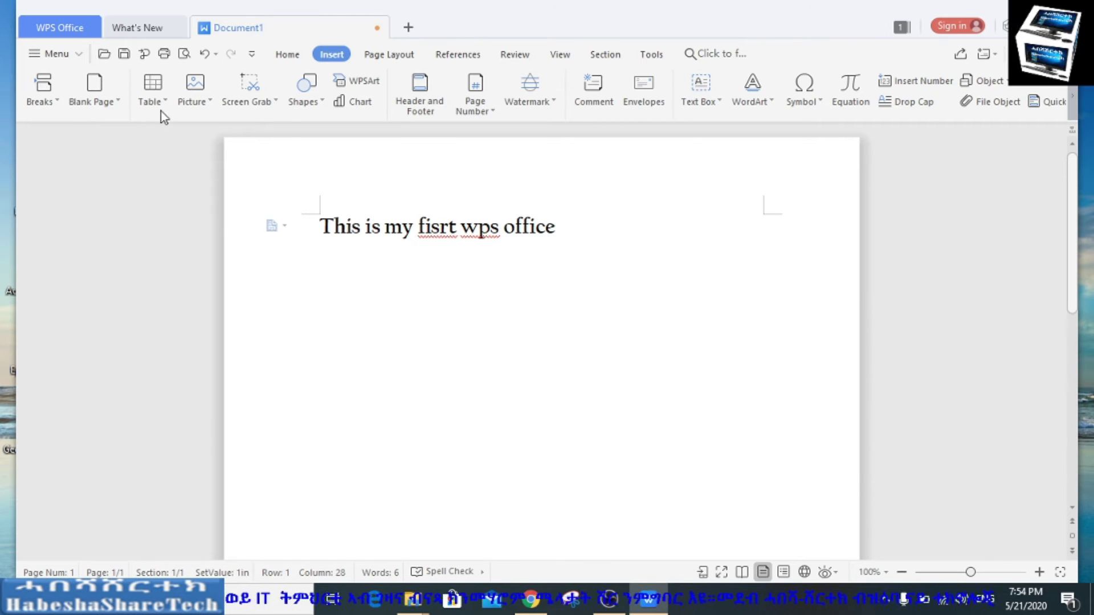
left_click(189, 103)
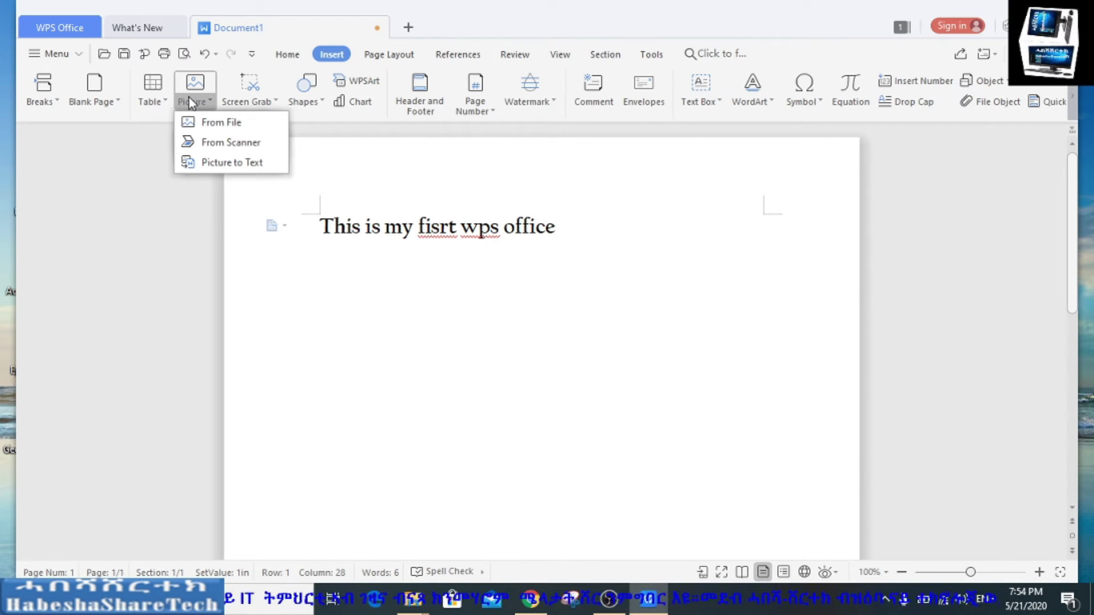
left_click(212, 125)
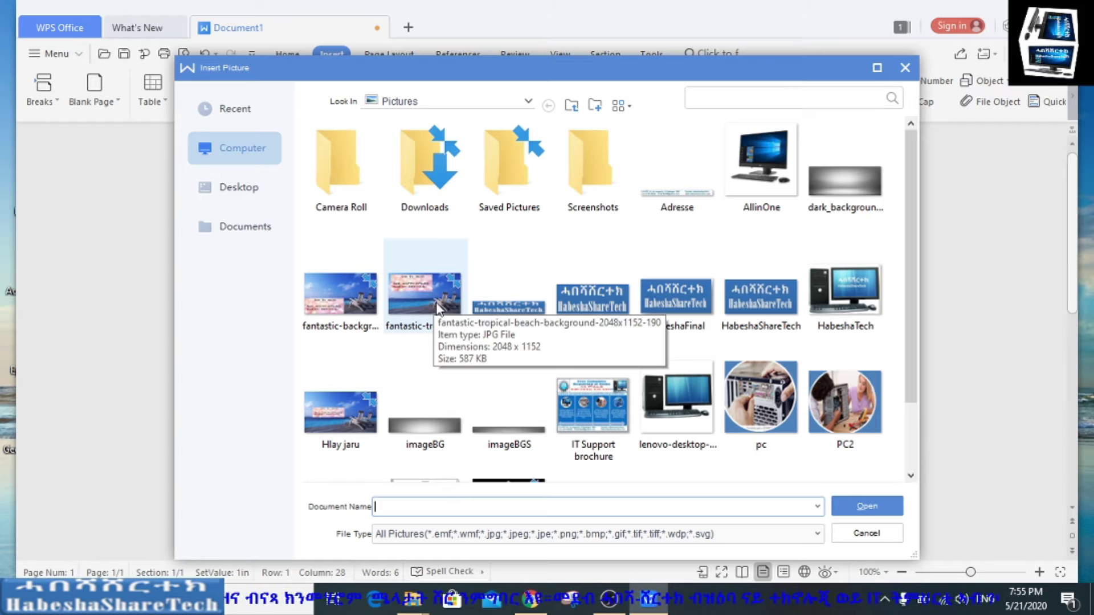
left_click(438, 308)
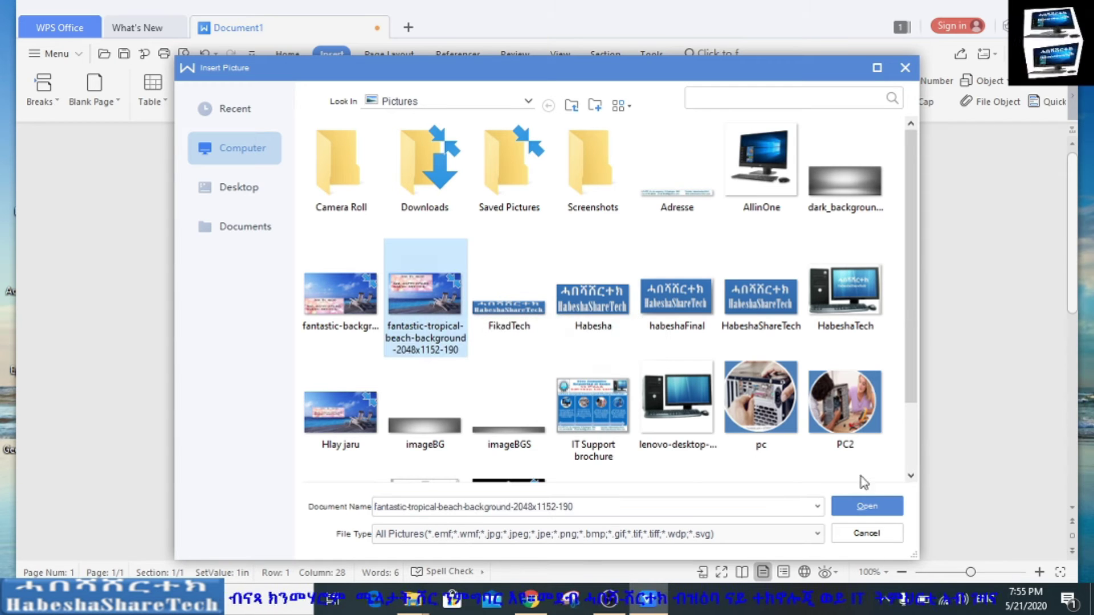
left_click(869, 512)
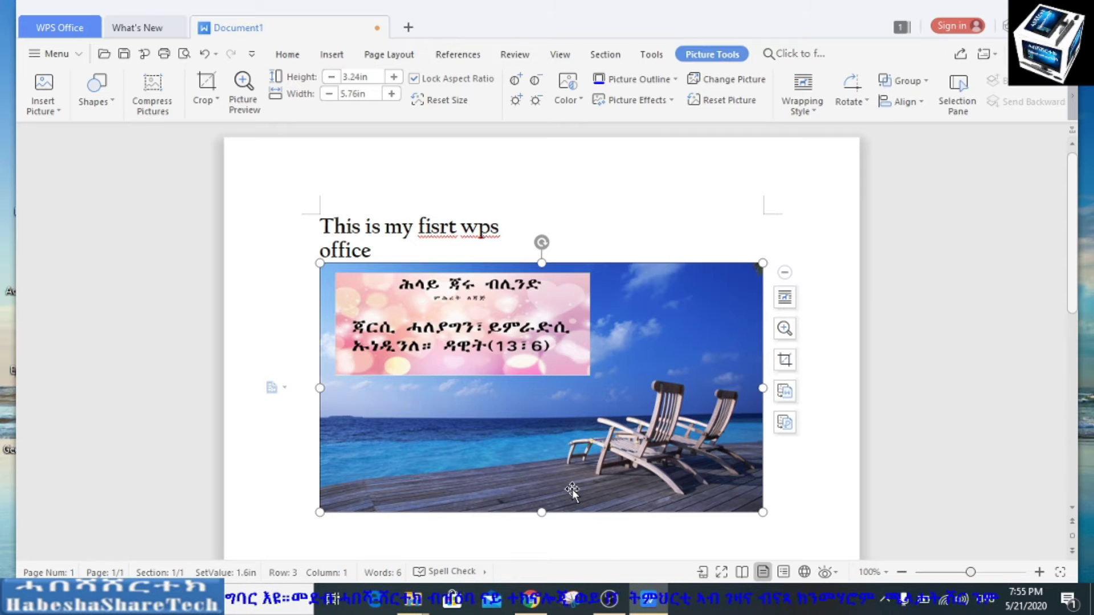
Return to the WPS Office home page and create a new blank spreadsheet
left_click(71, 32)
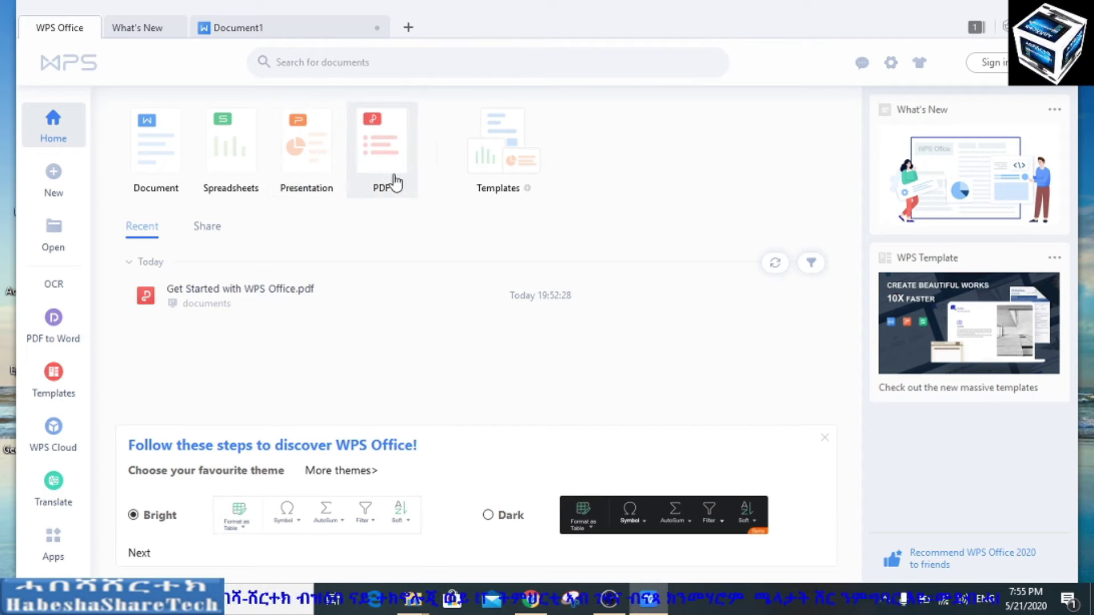
left_click(241, 170)
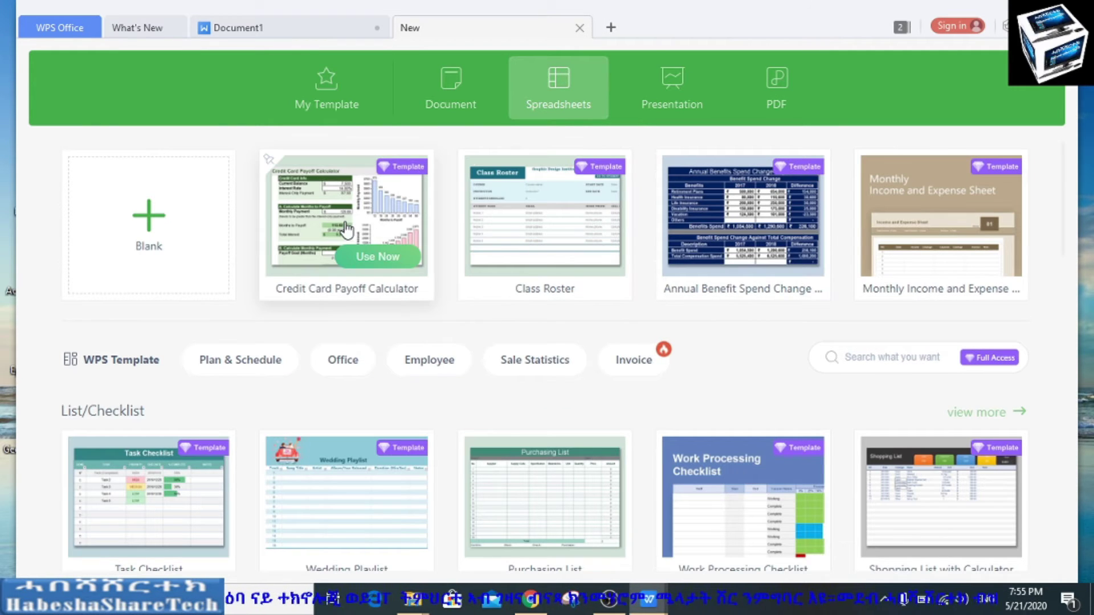
left_click(146, 225)
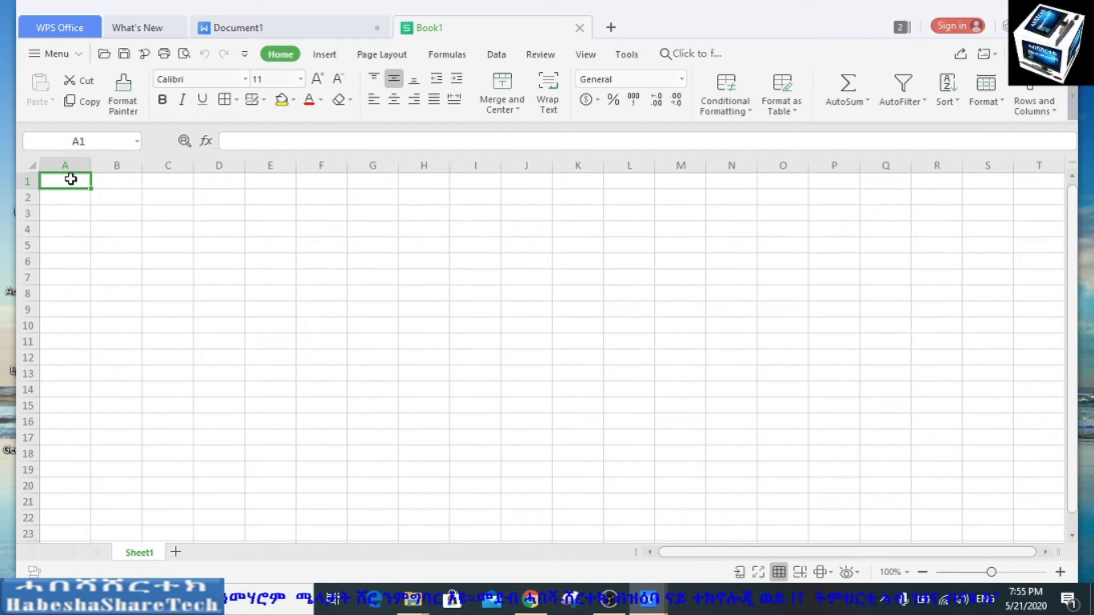
Enter the column headers name, class and Gender in cells A1, B1 and C1
type("name")
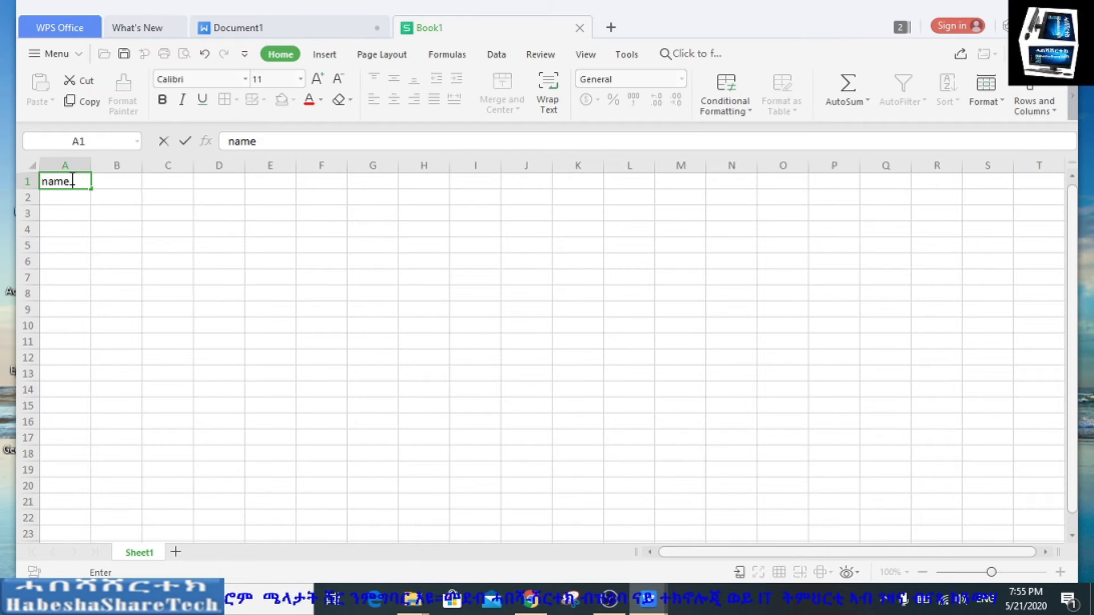
key("Tab")
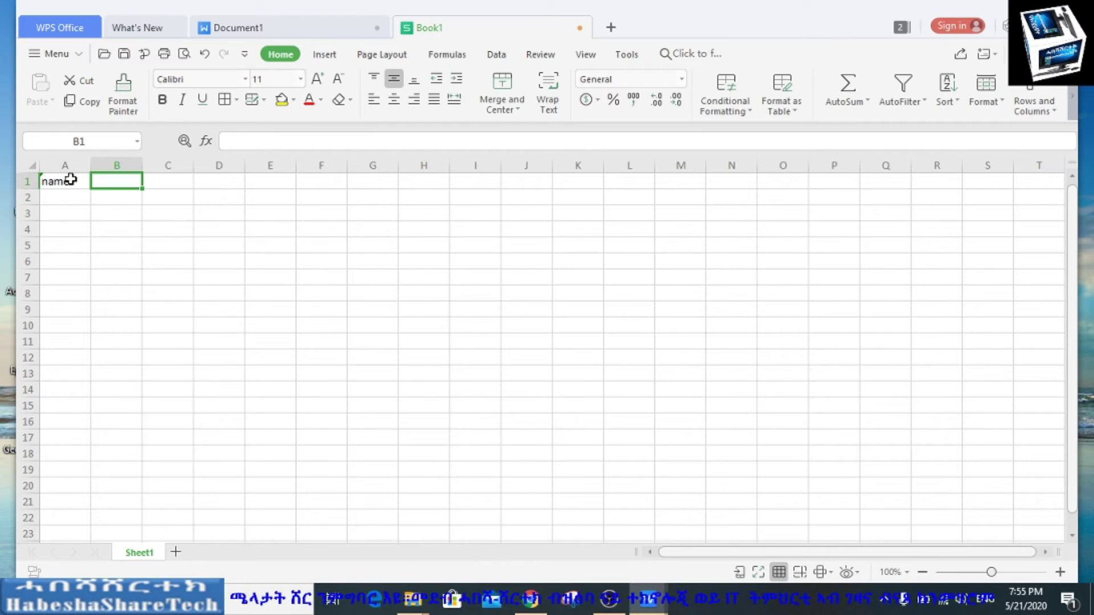
type("class")
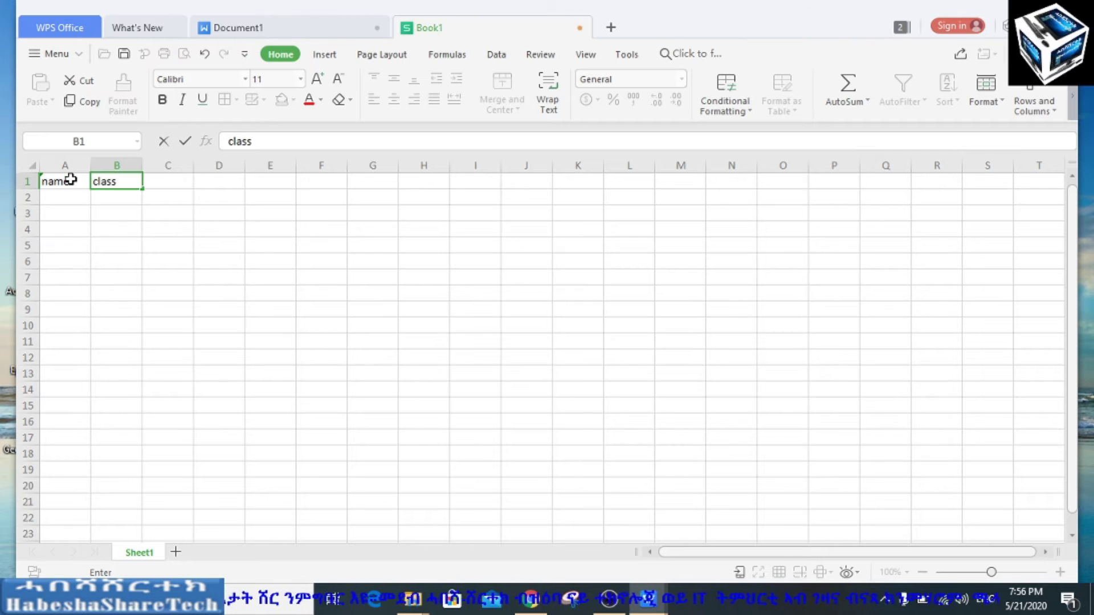
key("Tab")
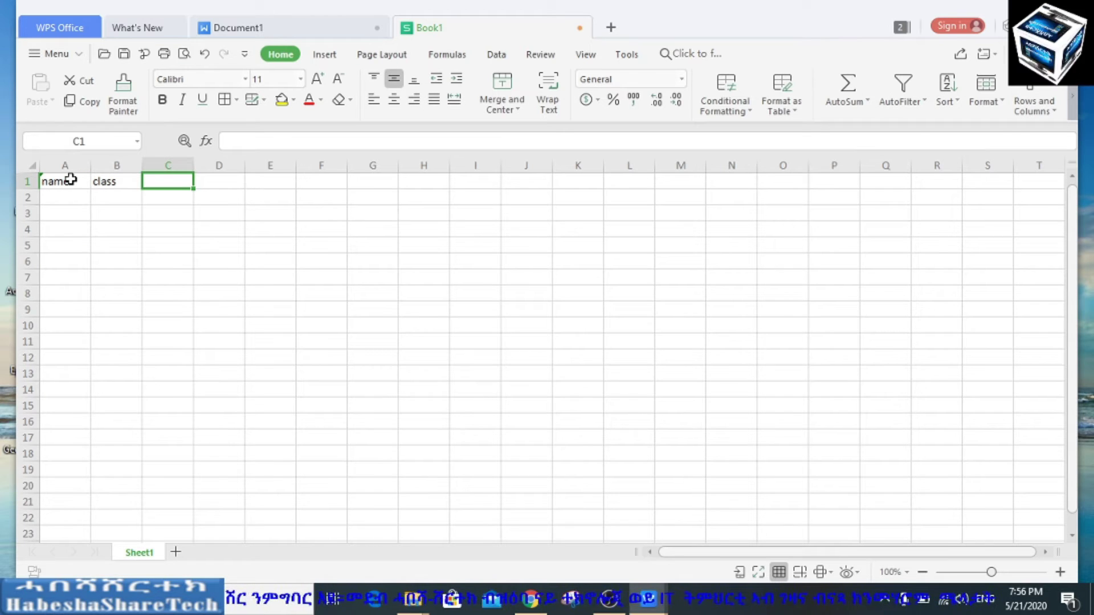
type("Gender")
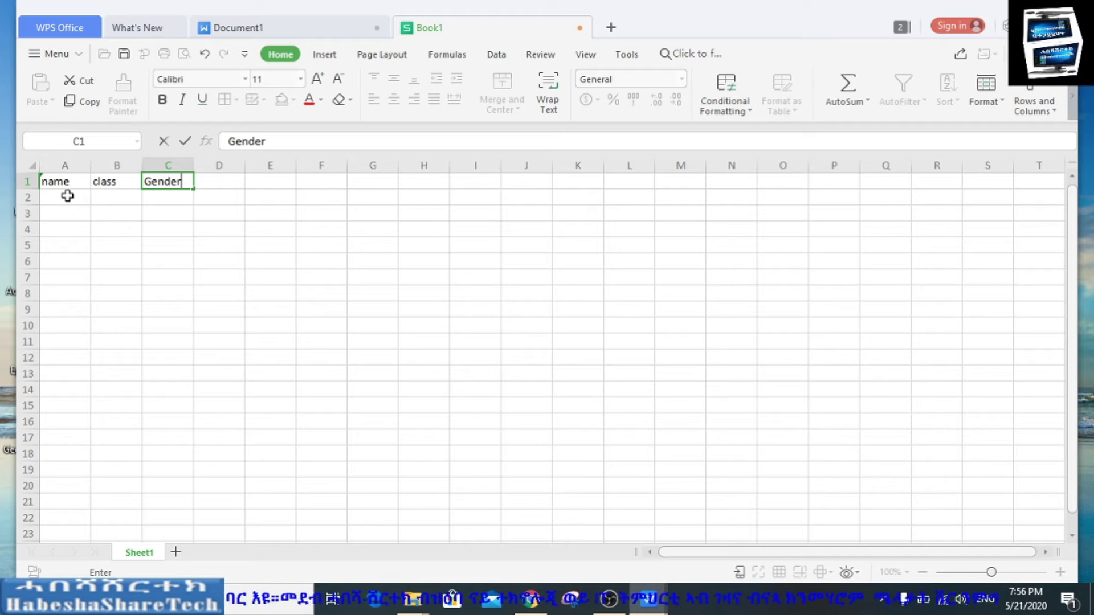
Fill row 2 with the first student's name, class 12 and gender Male
left_click(68, 195)
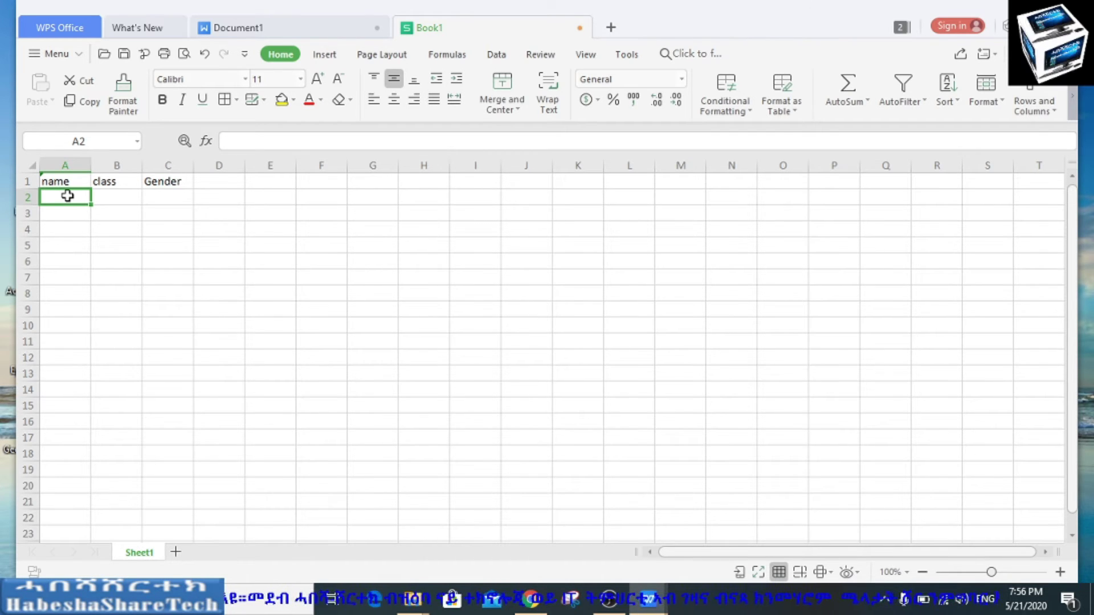
type("Fikad")
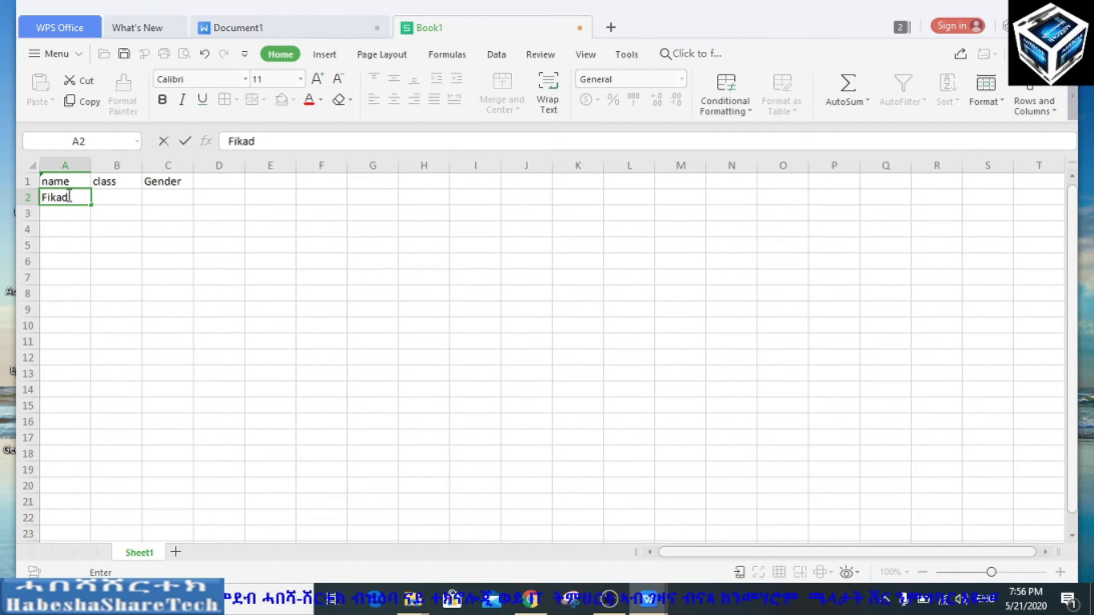
key("Tab")
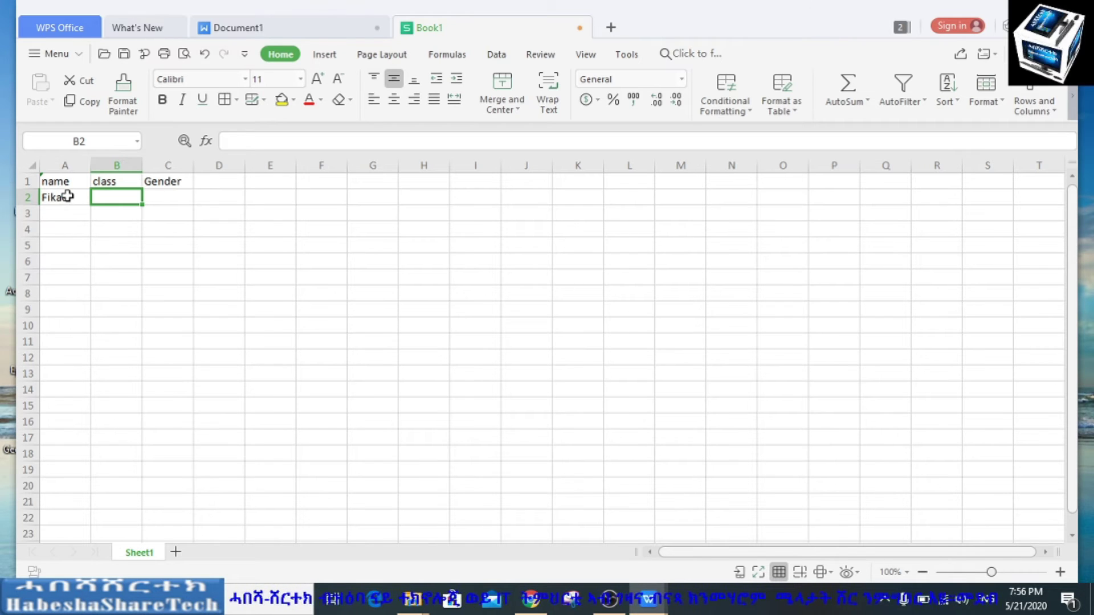
type("12")
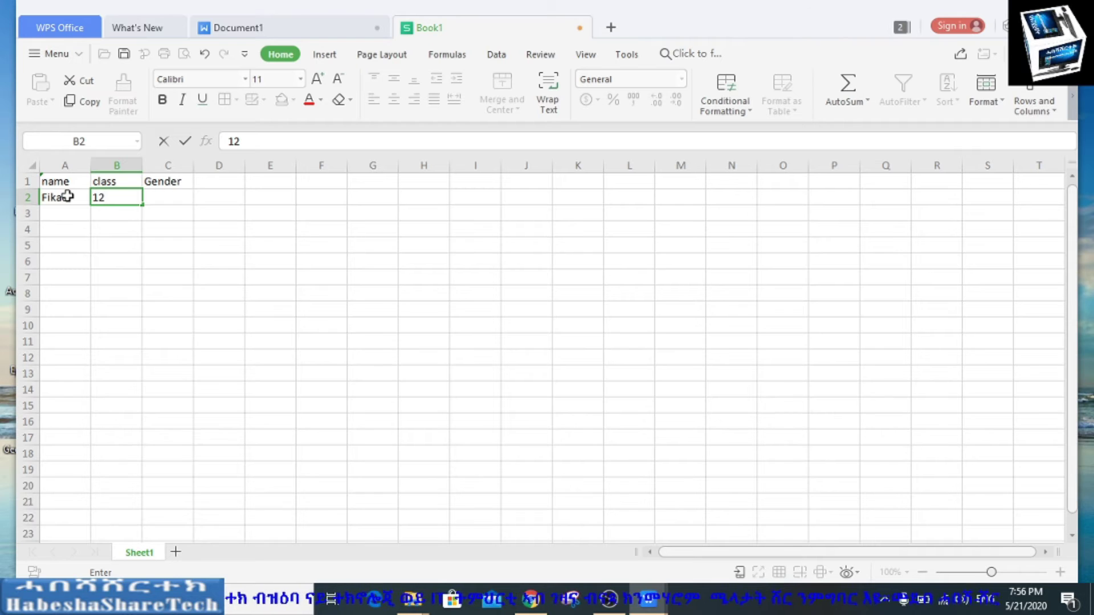
left_click(169, 193)
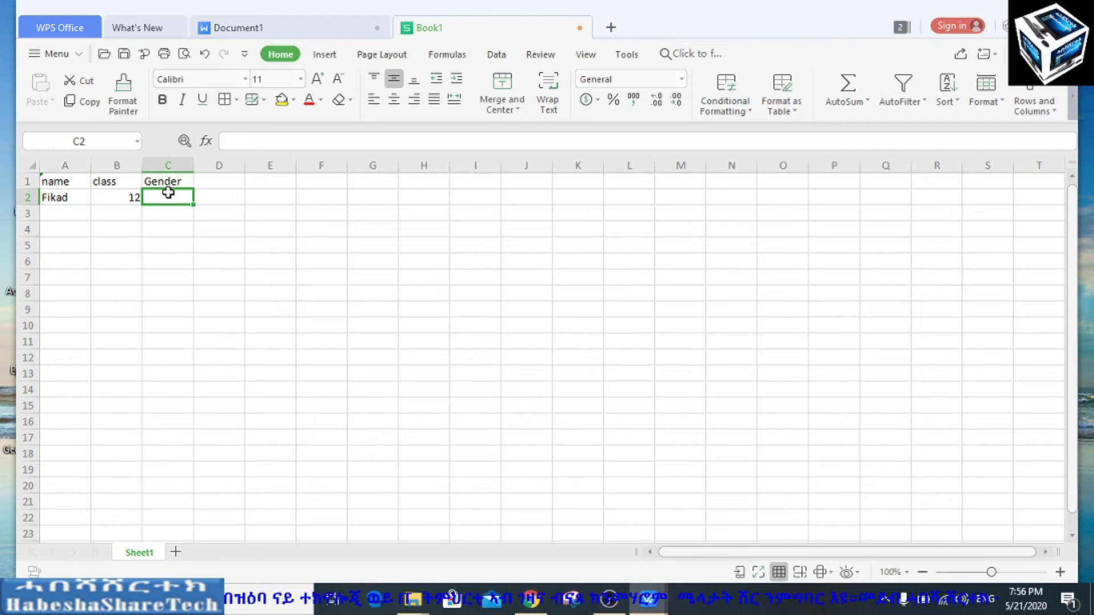
type("Male")
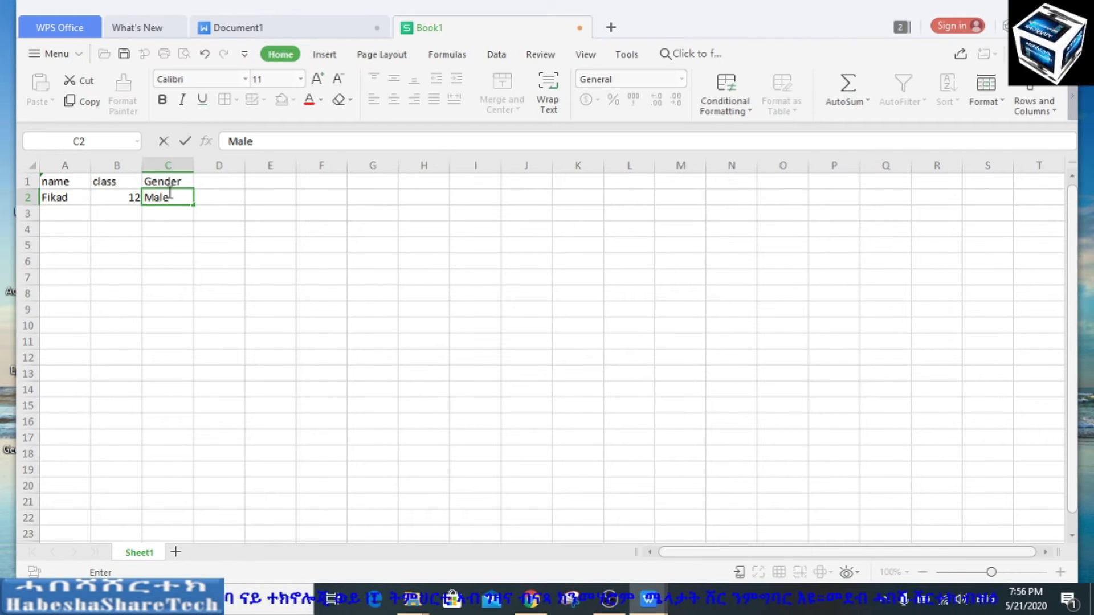
Fill row 3 with the second student's name, class 3 year and gender male
left_click(63, 213)
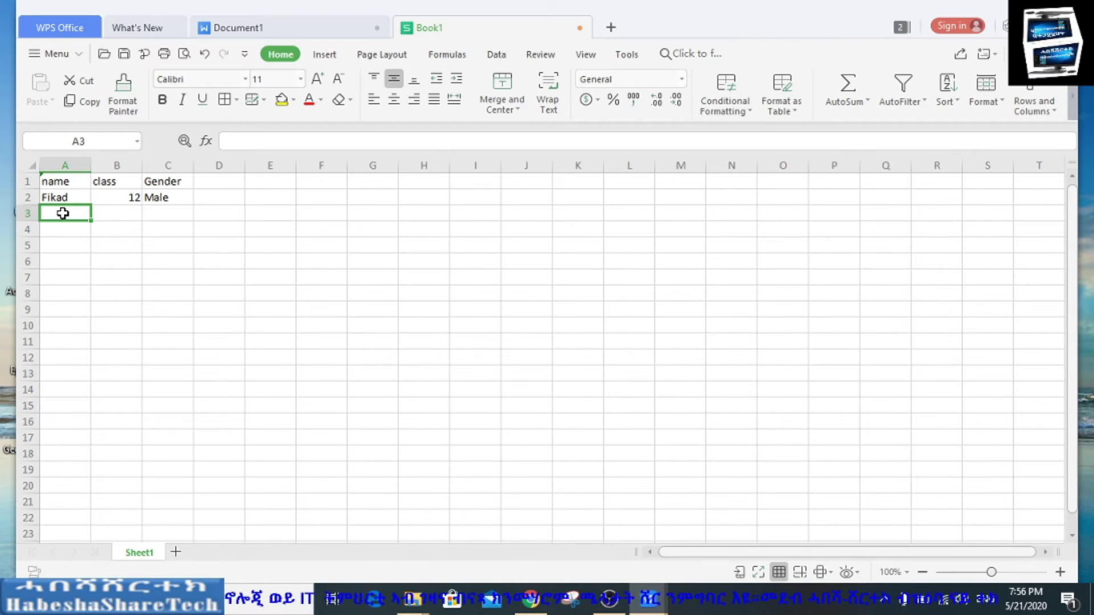
type("Samuel")
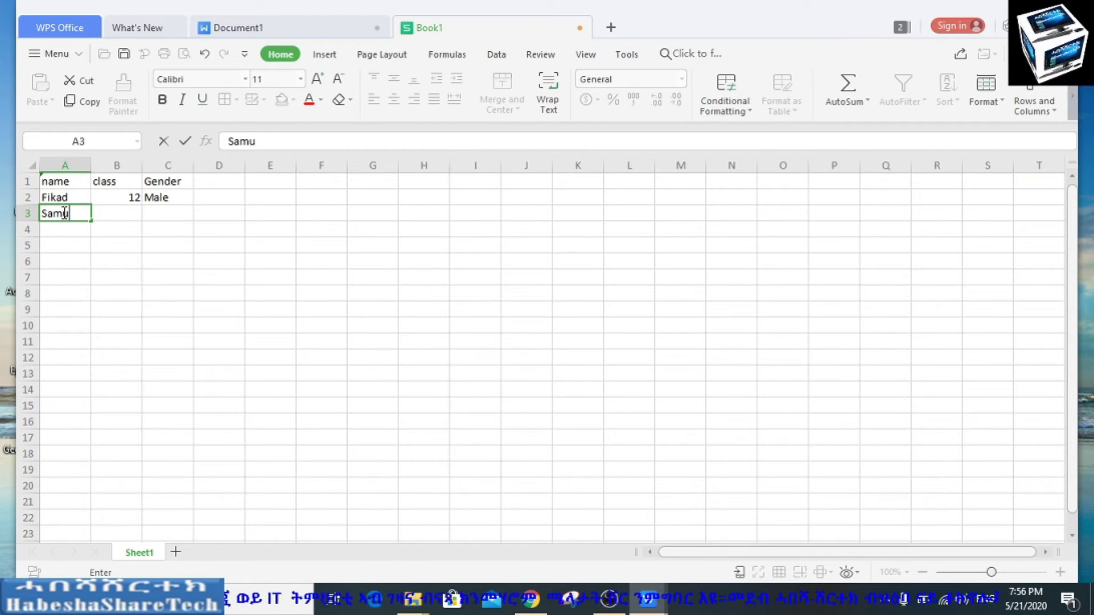
left_click(111, 215)
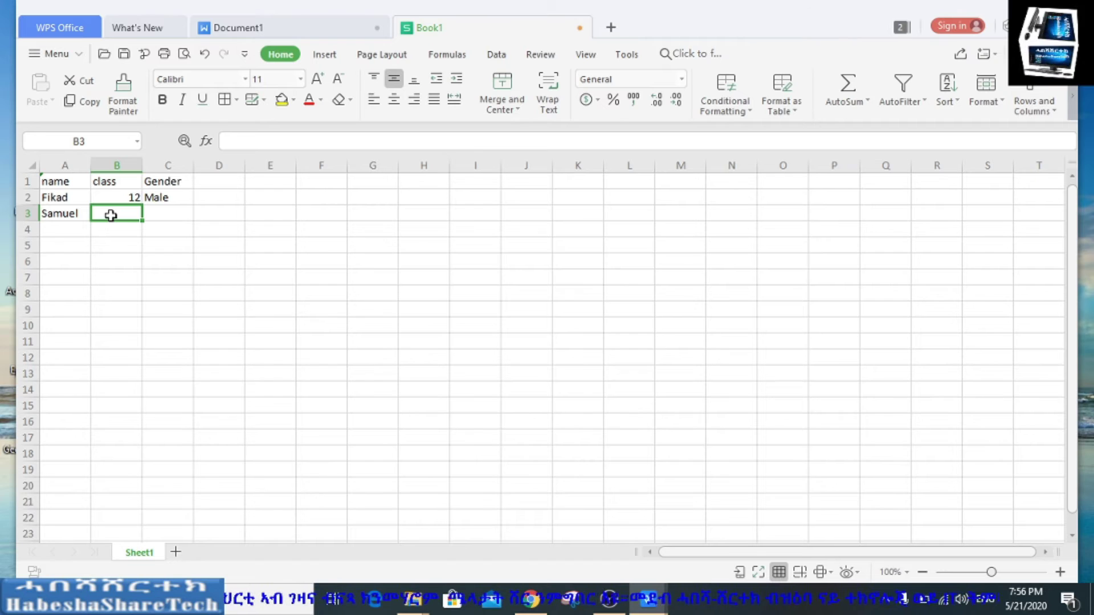
type("3")
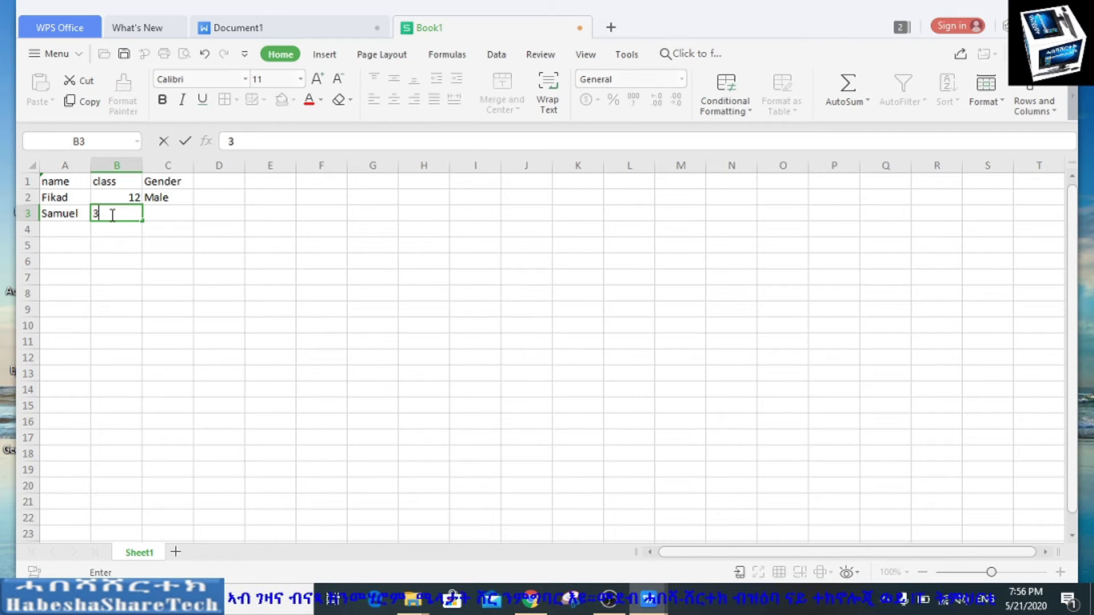
type(" year")
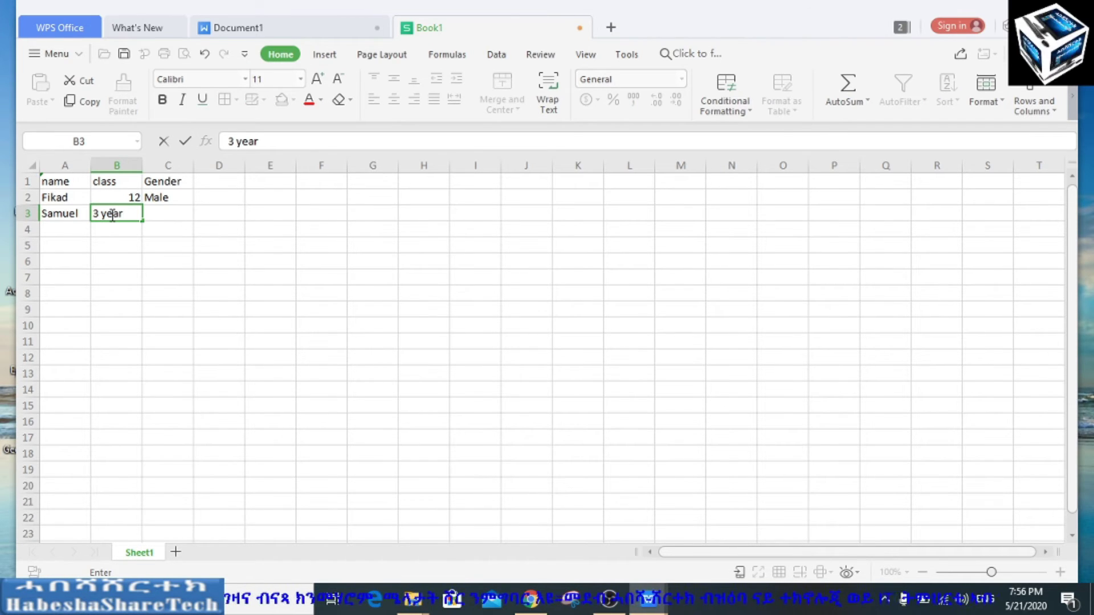
key("Tab")
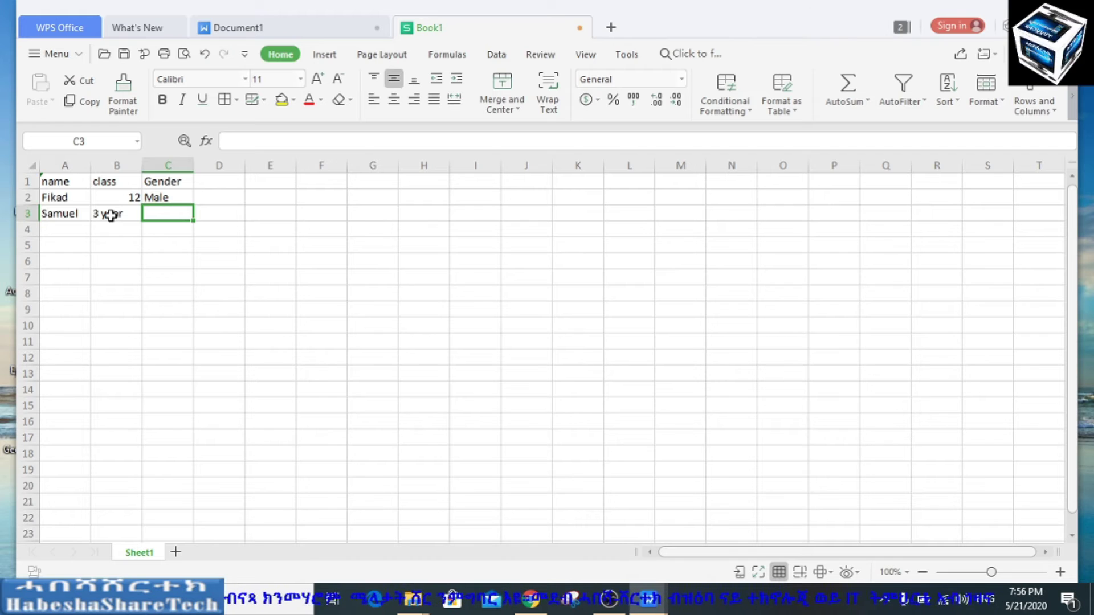
type("F")
key("BackSpace")
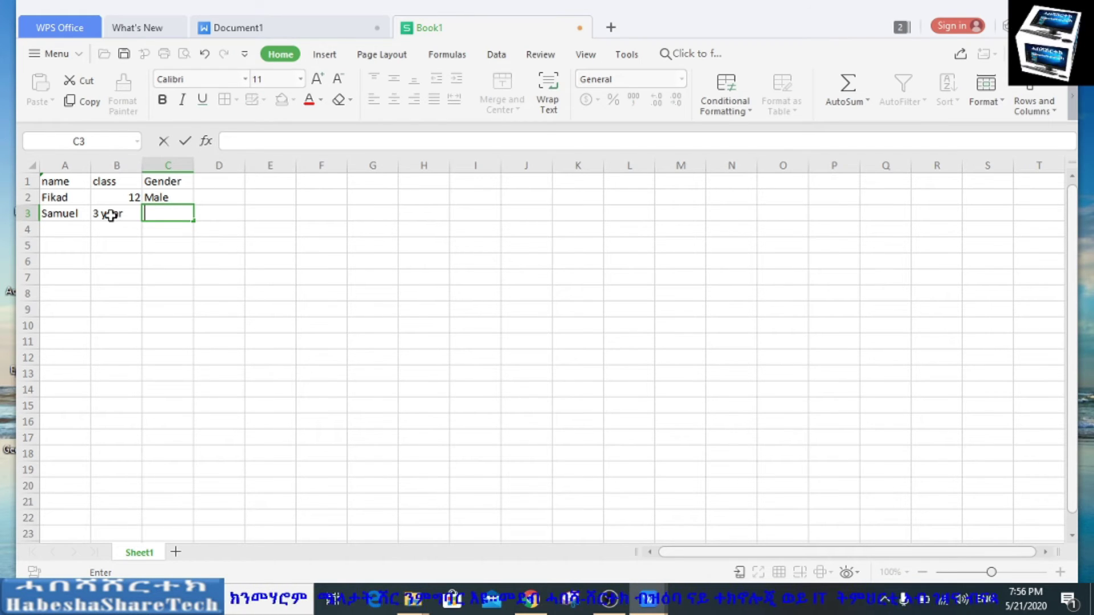
type("m")
key("Tab")
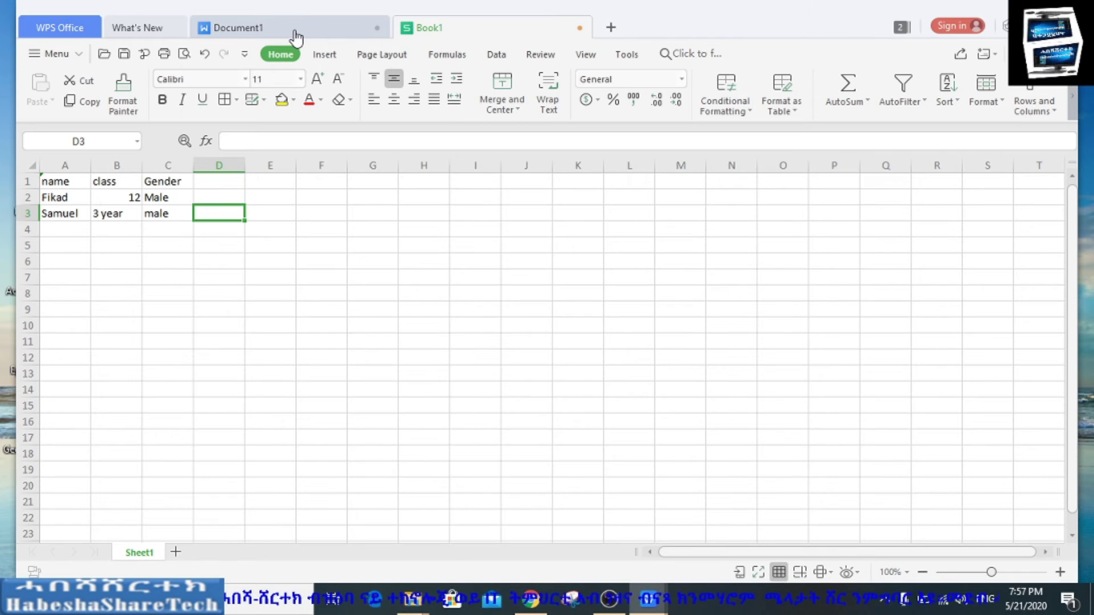
Create a new blank presentation from the WPS Office home page and open the first slide's title placeholder for editing
left_click(77, 34)
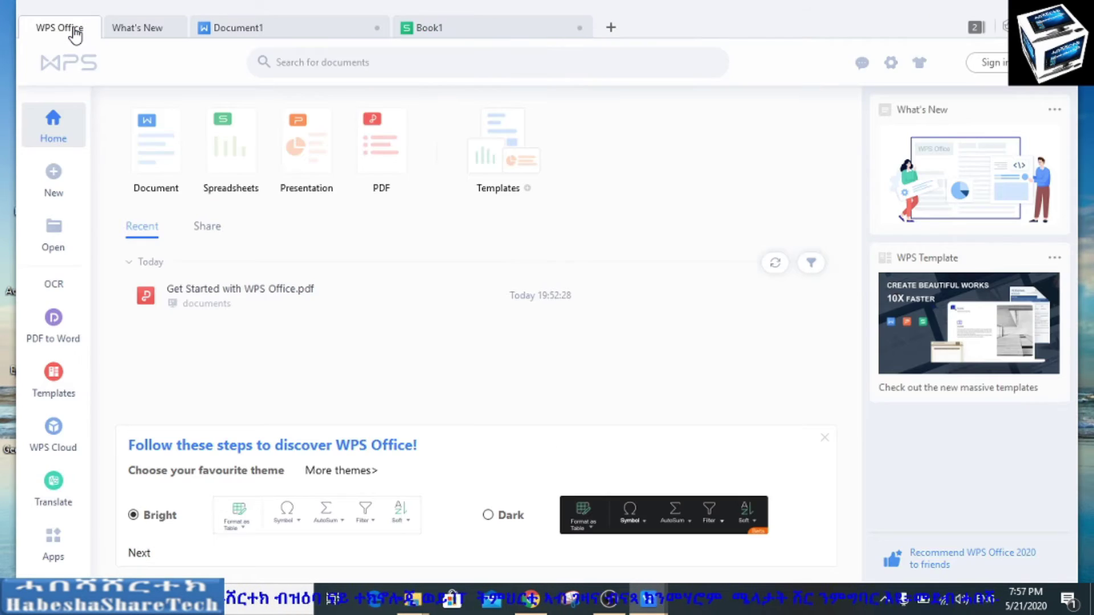
left_click(76, 35)
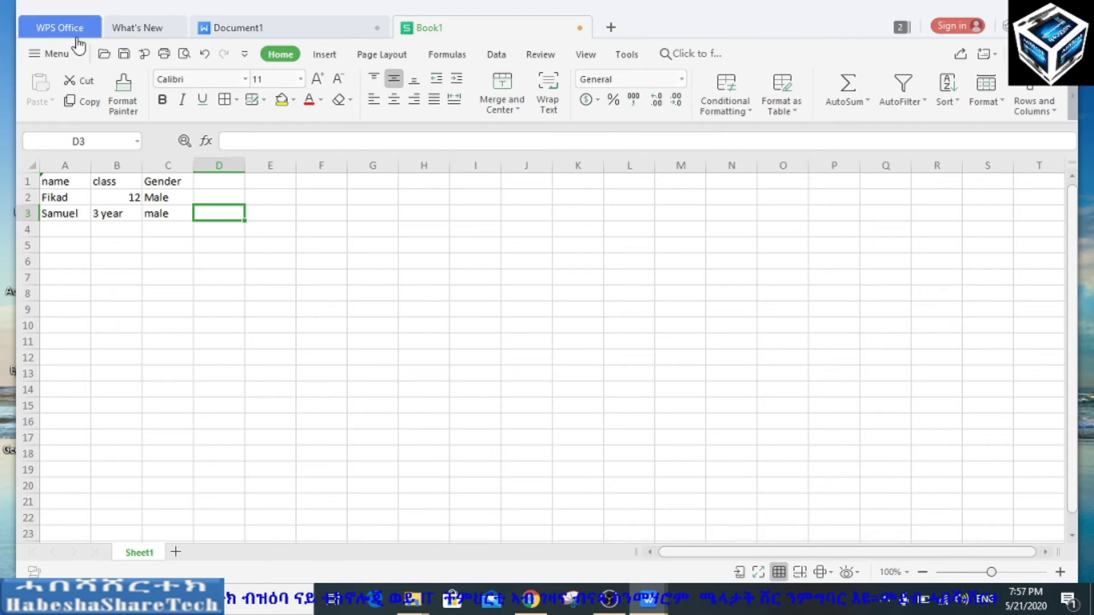
left_click(77, 37)
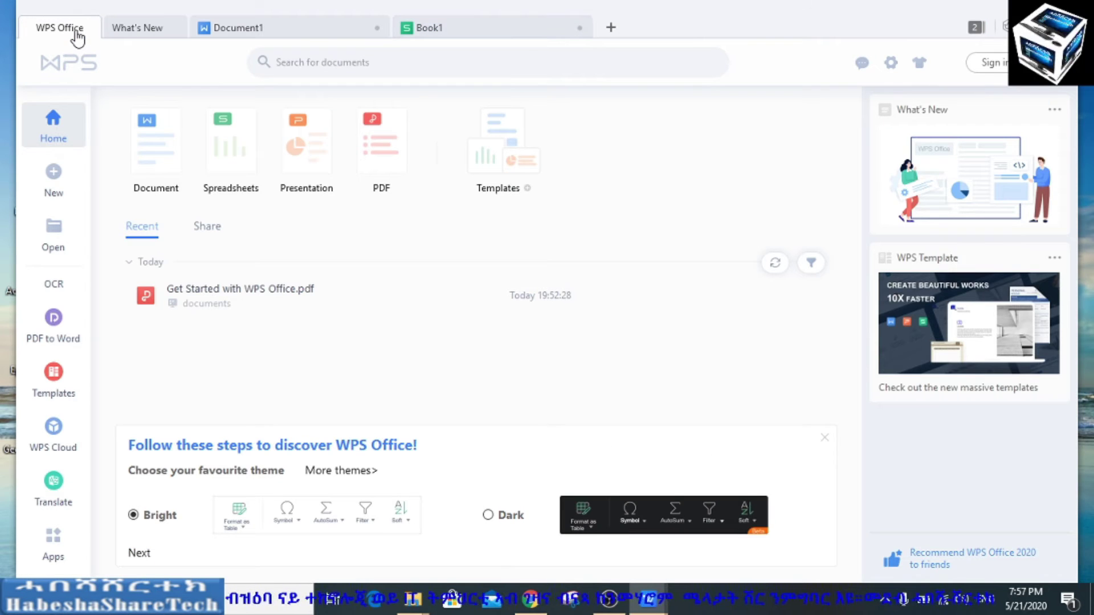
left_click(313, 151)
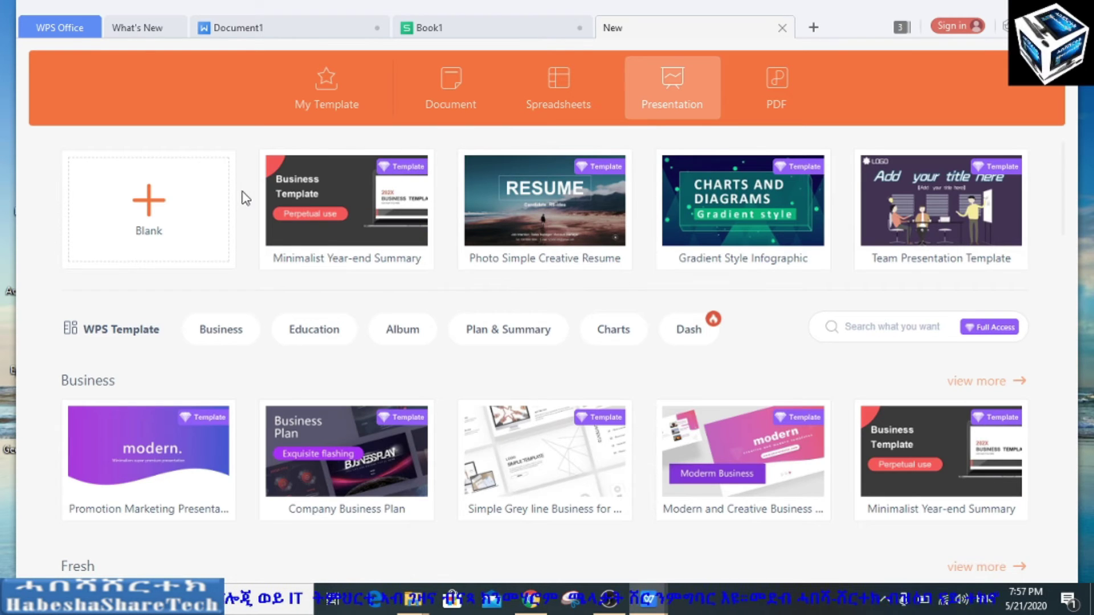
left_click(145, 215)
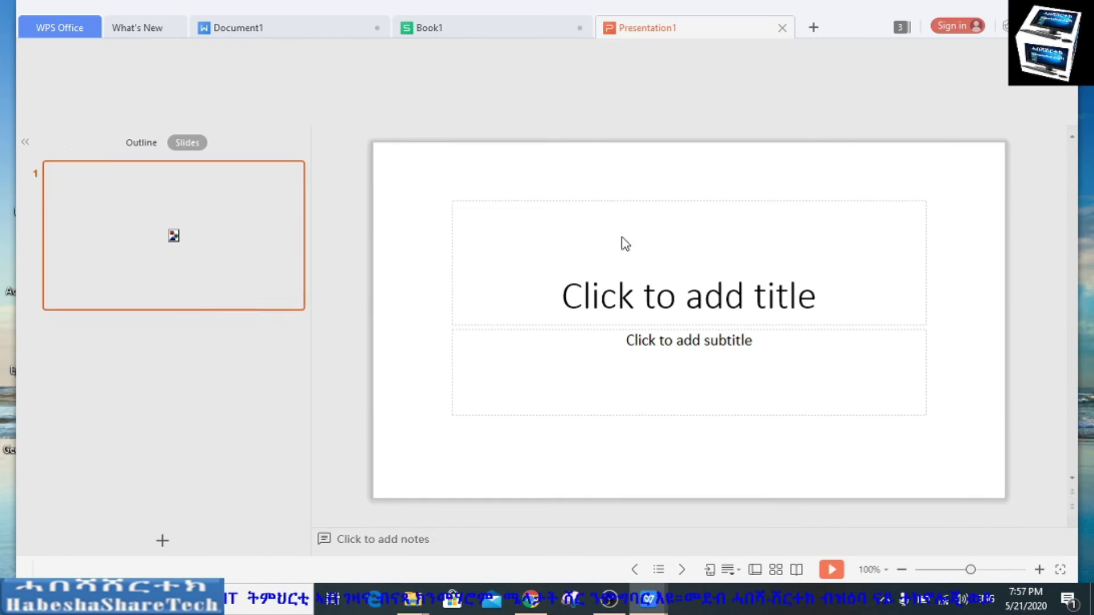
left_click(529, 292)
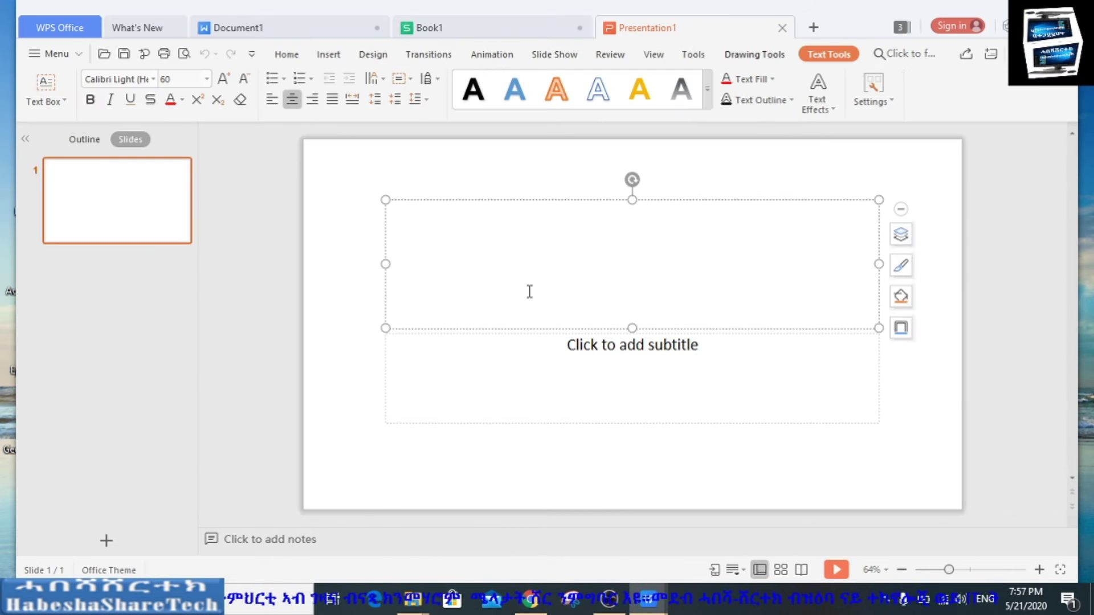